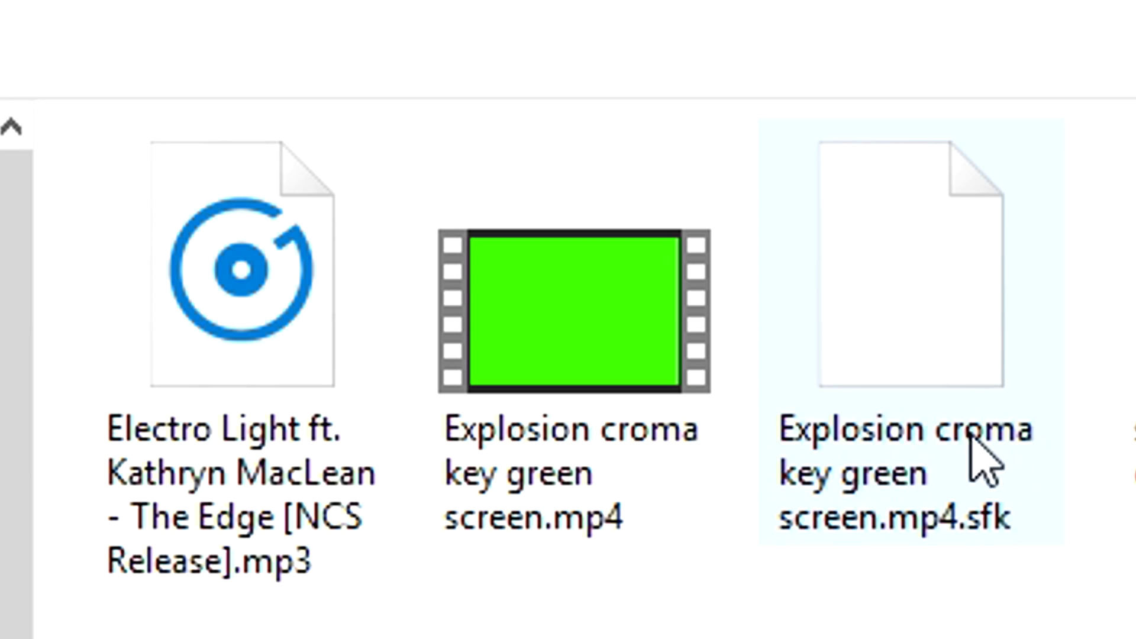
- Select the green-screen explosion clip and the Electro Light music file in the tutorial folder
click(703, 419)
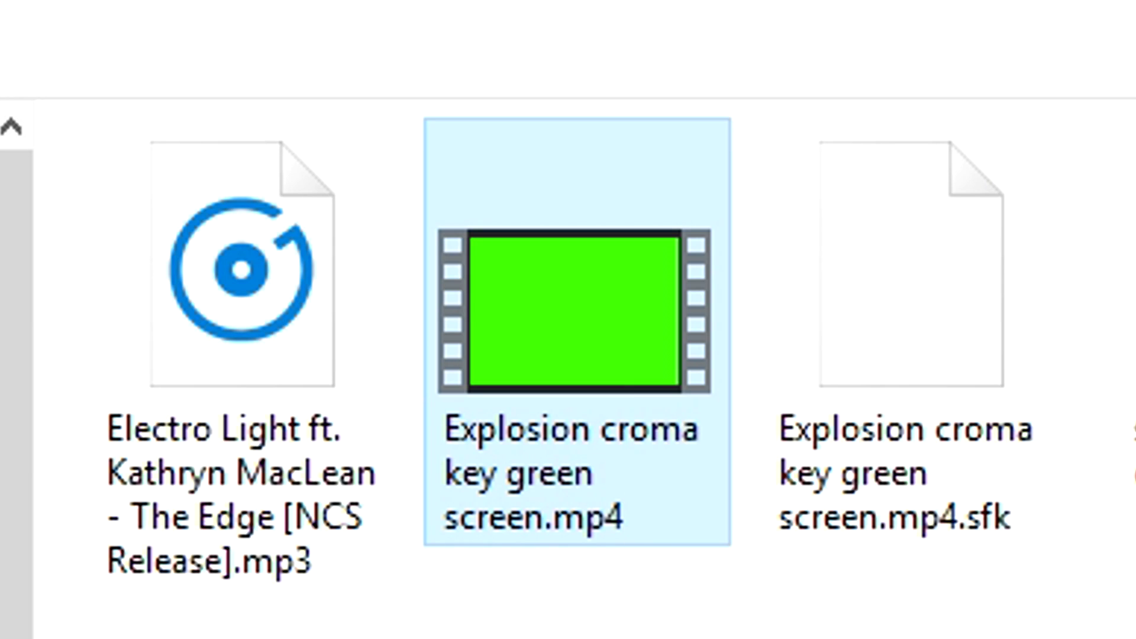
click(233, 477)
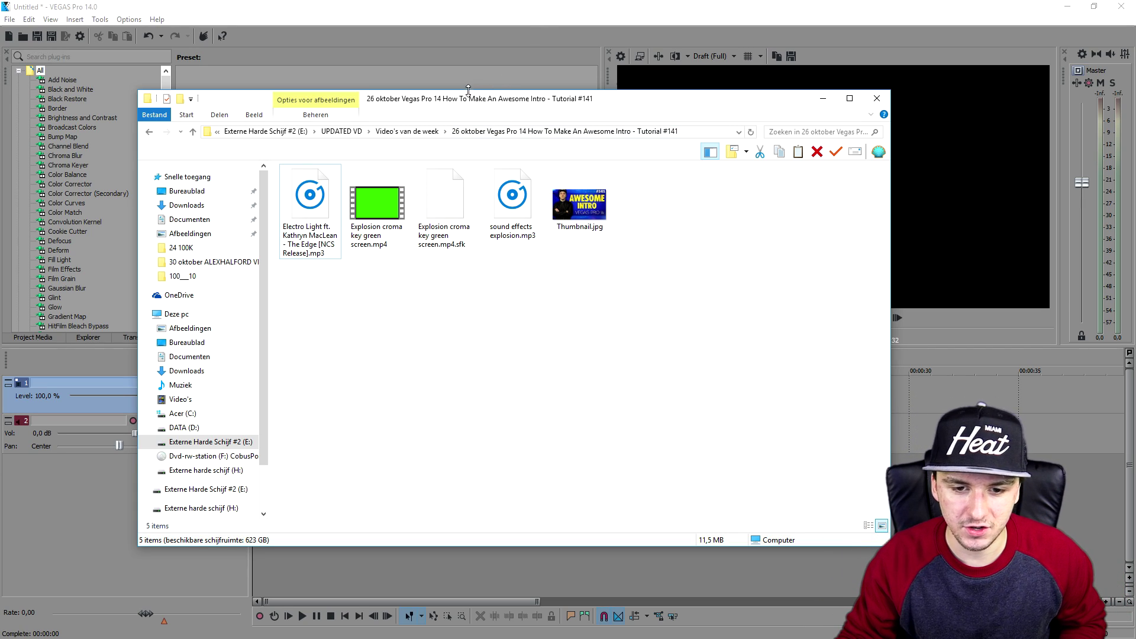
- Add the explosion clip to the timeline and find its peak at 3.04 seconds
drag(472, 104, 719, 85)
drag(637, 173, 255, 391)
click(297, 381)
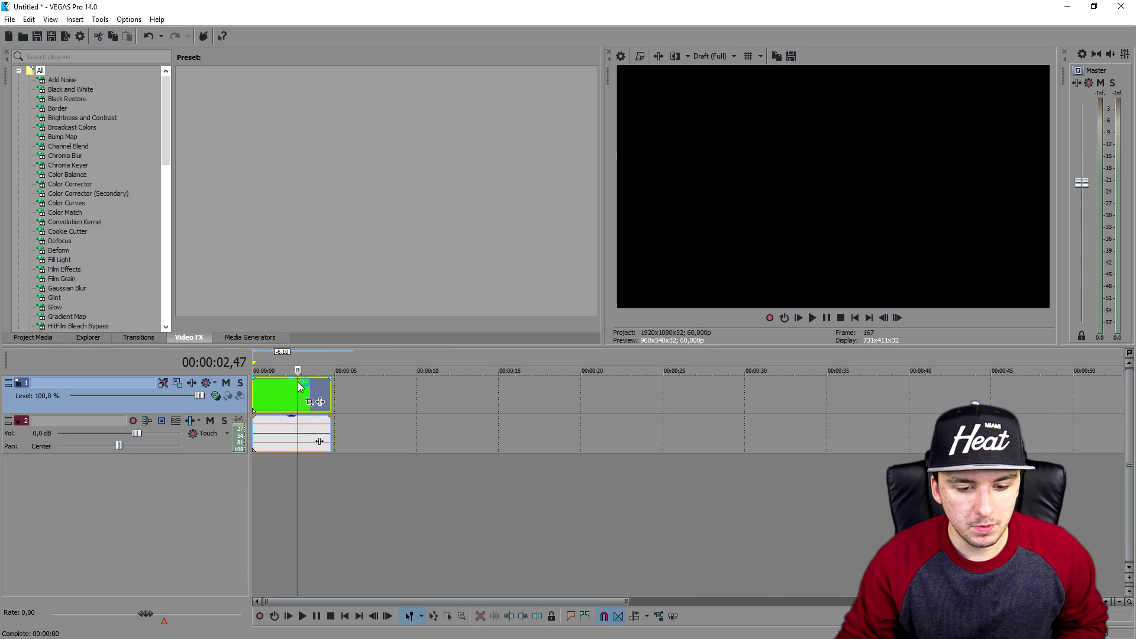
scroll(456, 393, up, 3)
click(454, 394)
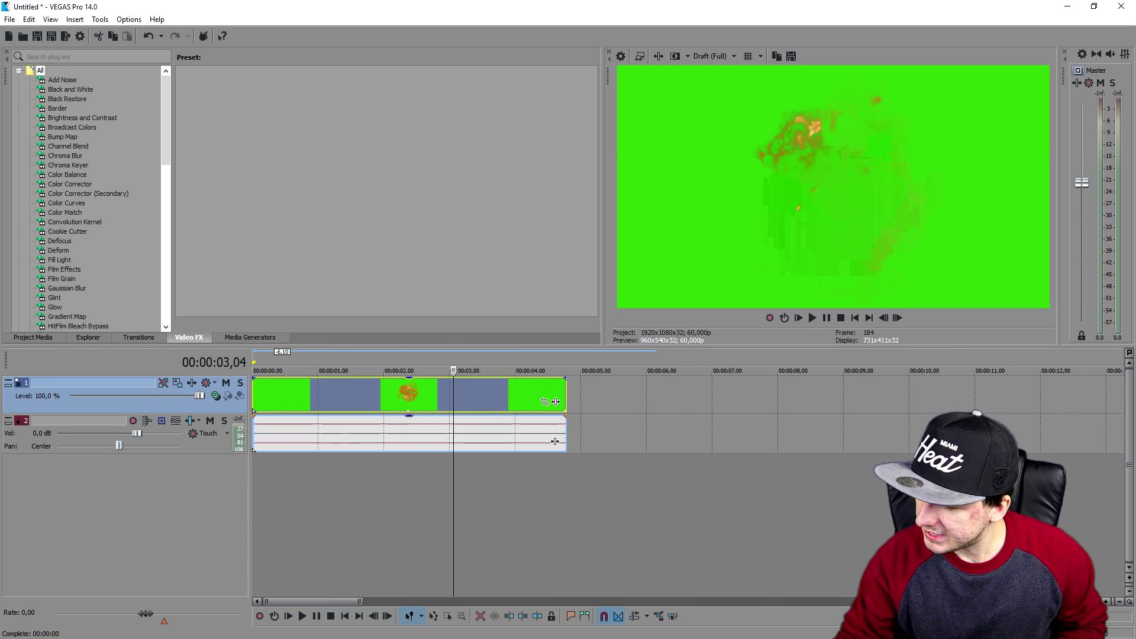
- Add the Electro Light music and the explosion sound effect to the timeline
key(alt+Tab)
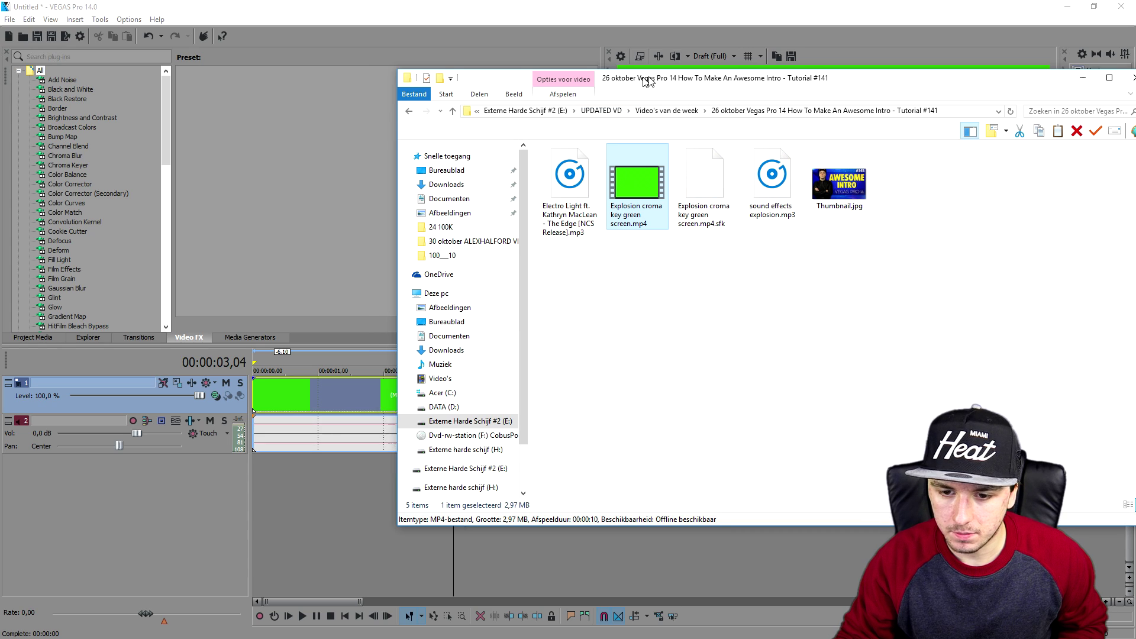
drag(592, 79, 751, 53)
drag(716, 169, 449, 510)
drag(988, 156, 449, 503)
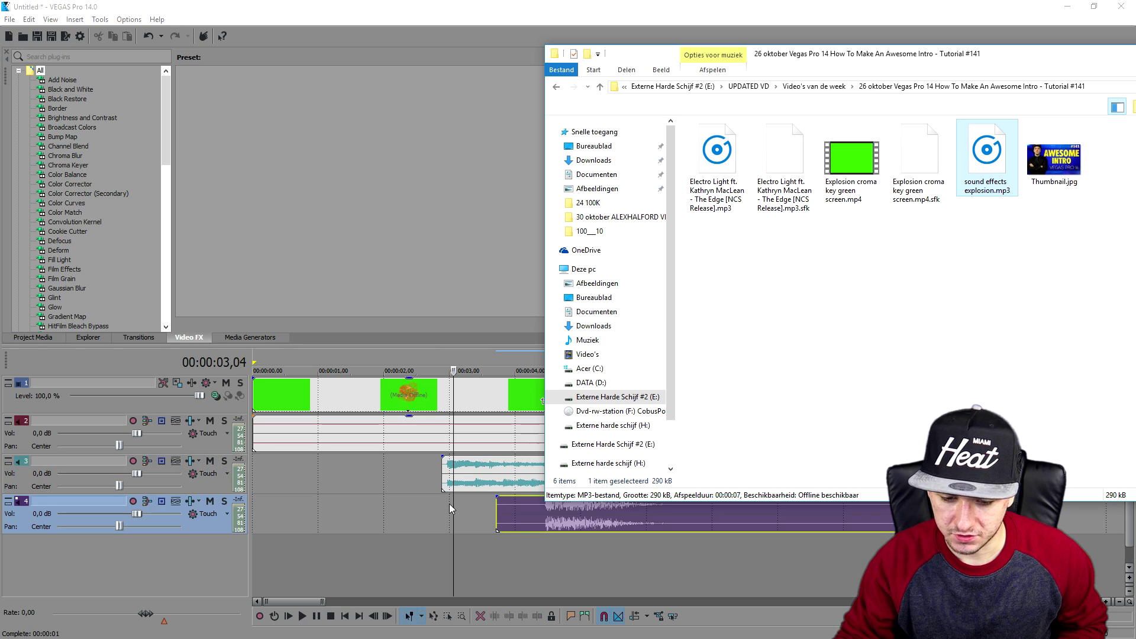
scroll(449, 503, down, 5)
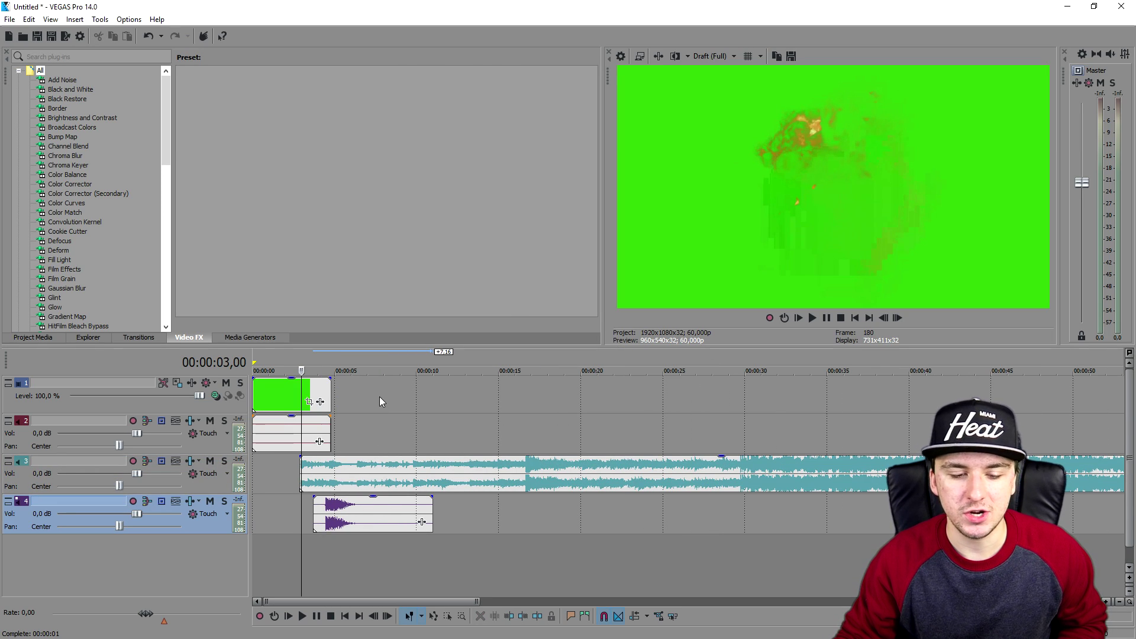
- Move the explosion to about 8 s and the music to about 10 s, with the boom aligned to the music
drag(308, 387, 442, 396)
drag(371, 460, 484, 464)
drag(360, 522, 460, 511)
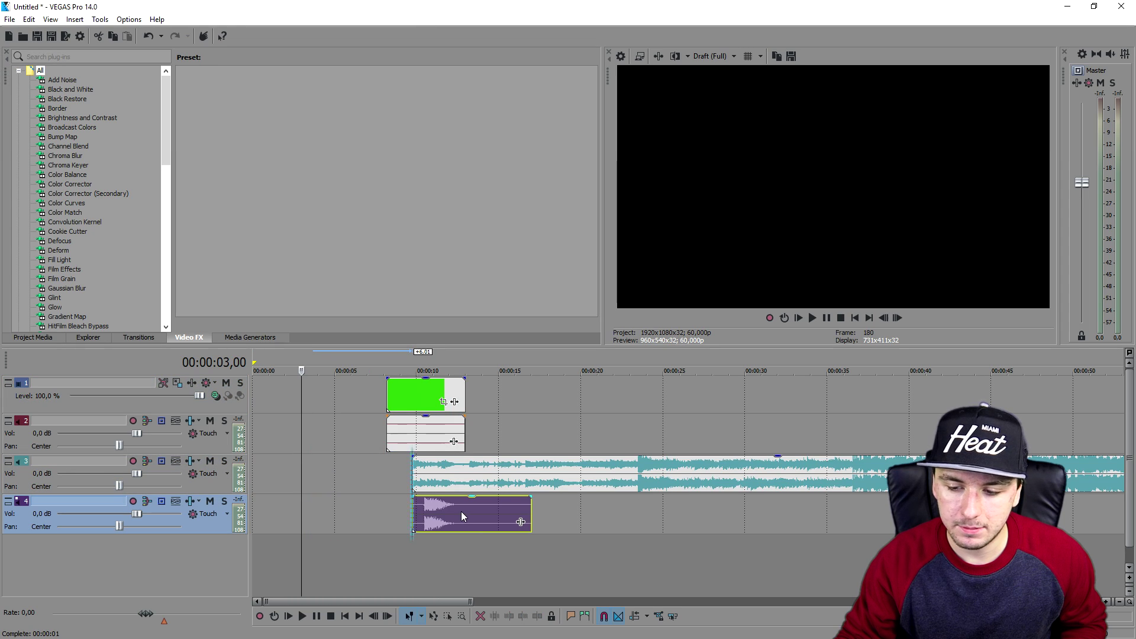
click(858, 318)
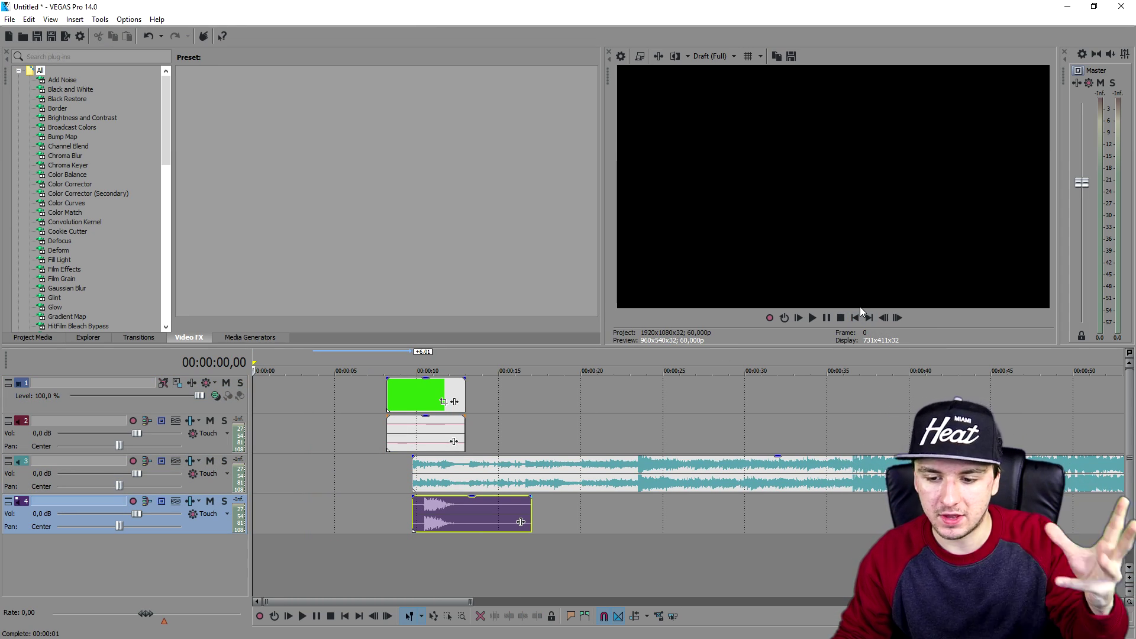
key(Up)
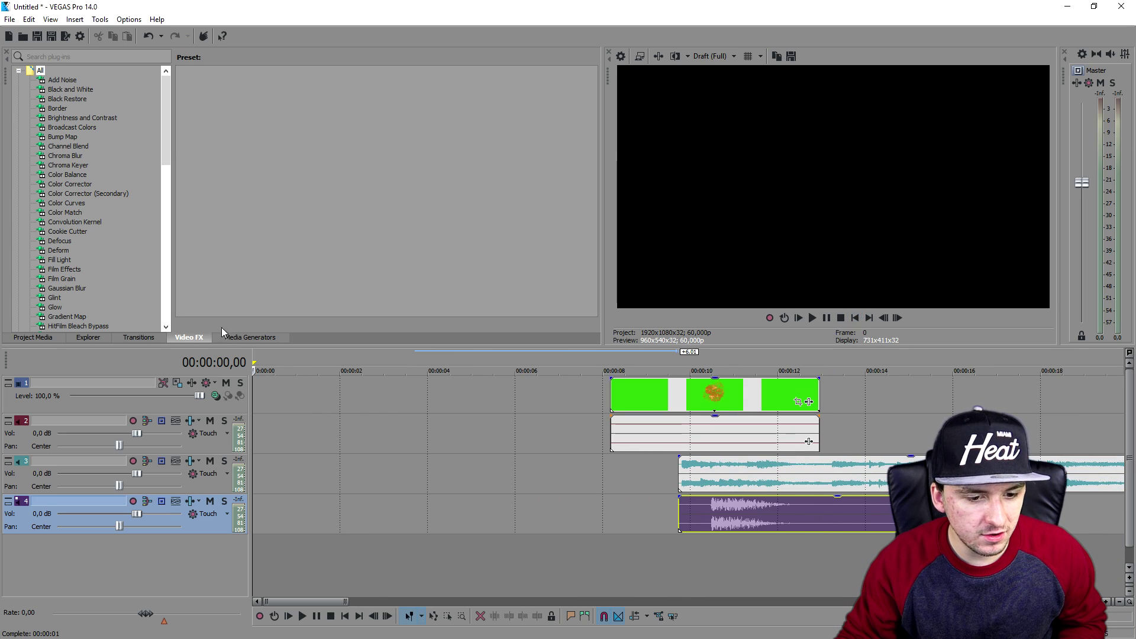
- Add a (Default) Titles & Text event at the start of the timeline
click(232, 337)
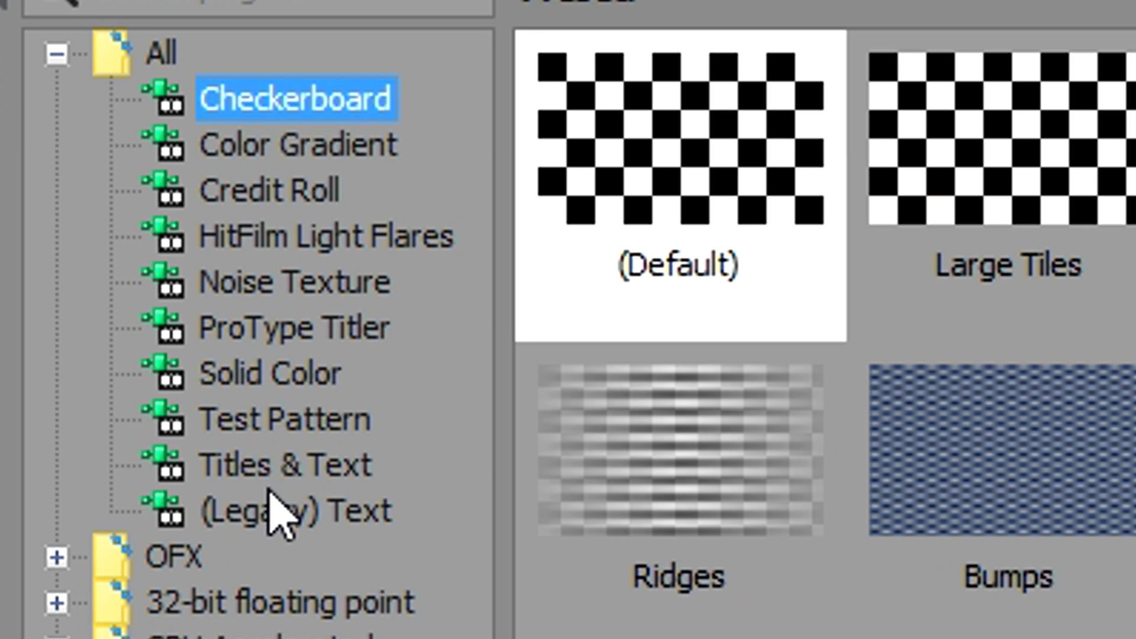
click(319, 456)
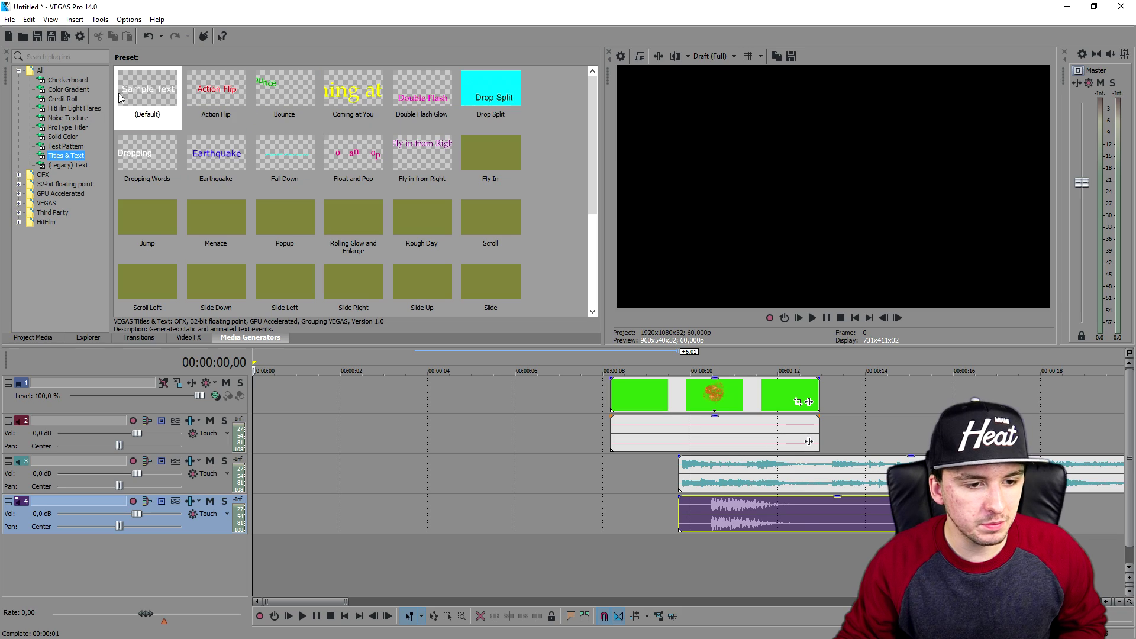
drag(120, 98, 340, 385)
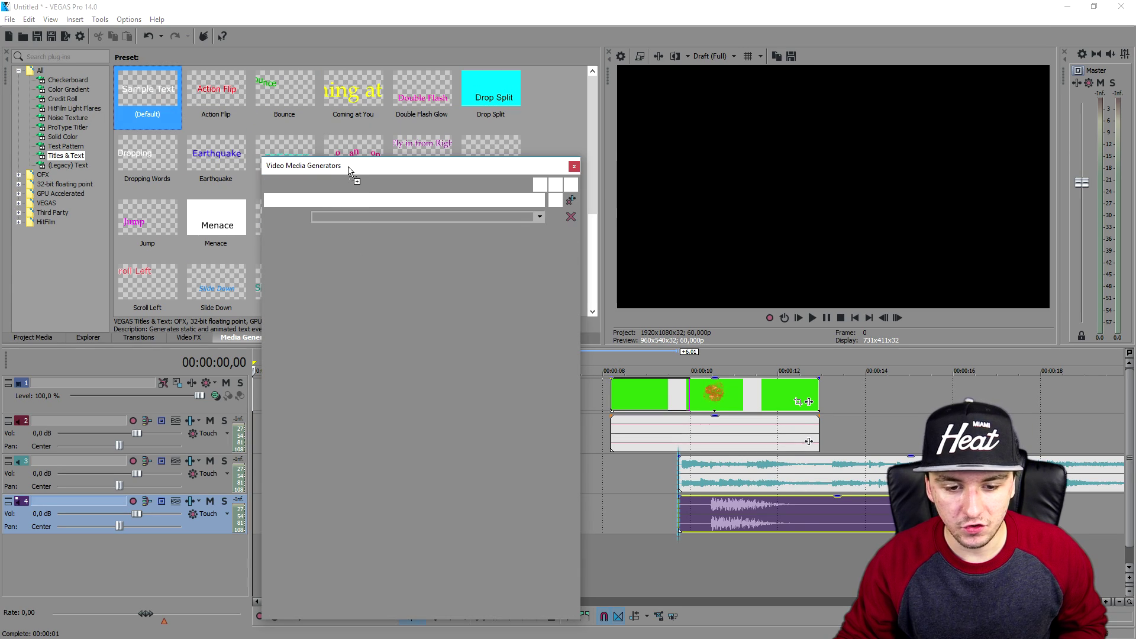
drag(348, 166, 387, 311)
- Replace the Sample Text with the creator's channel name at size 30
click(425, 473)
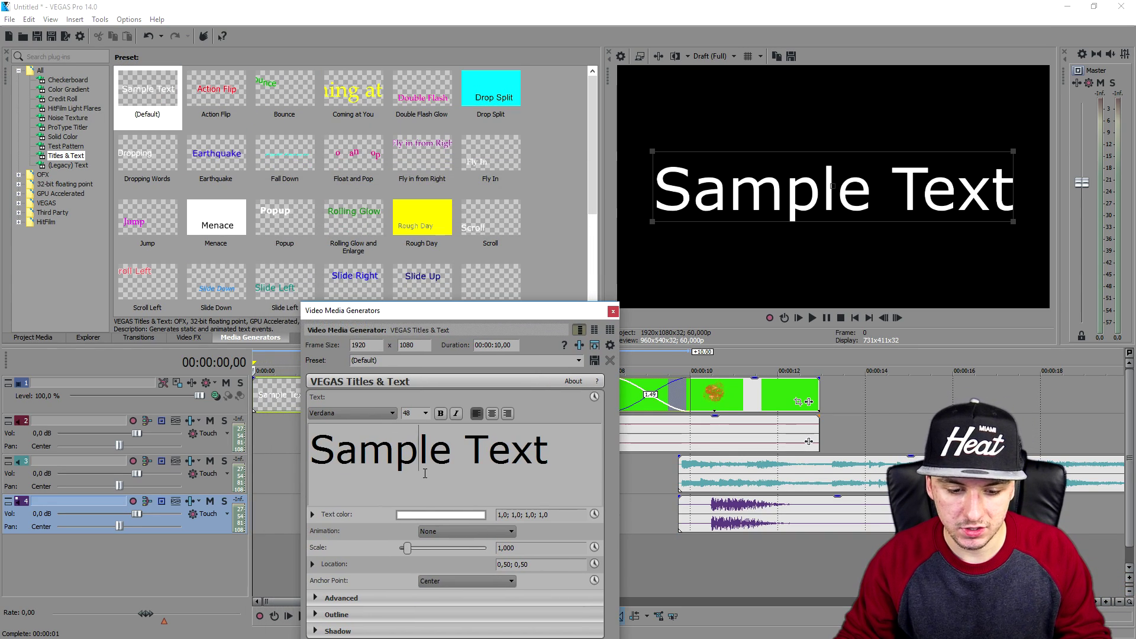
key(ctrl+a)
text(JustAlexHalo)
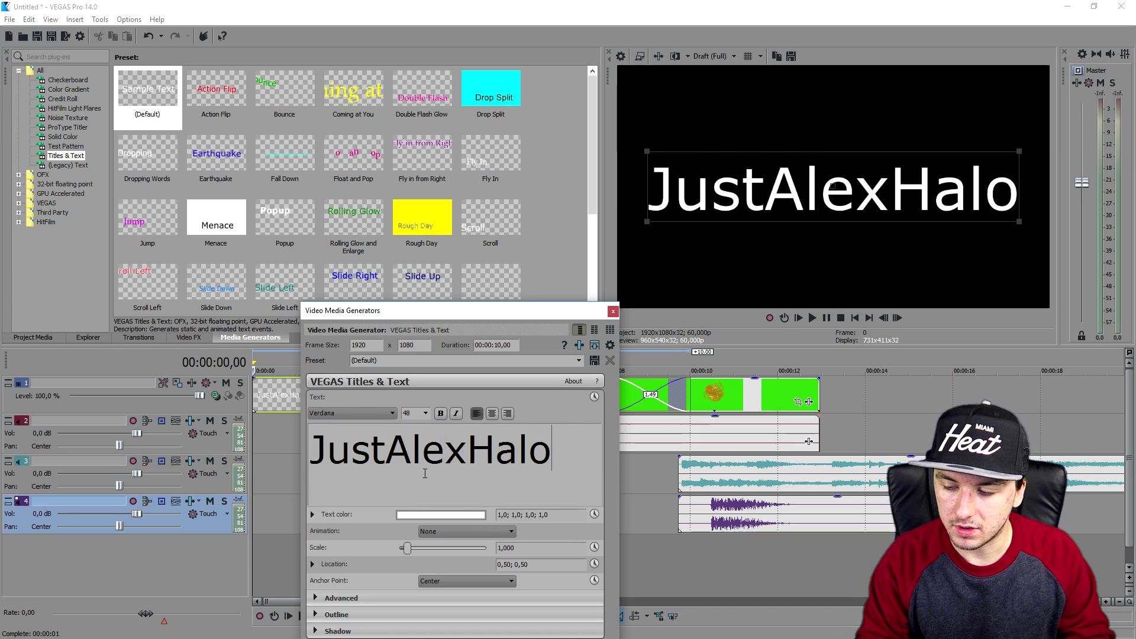
key(BackSpace)
text(ford)
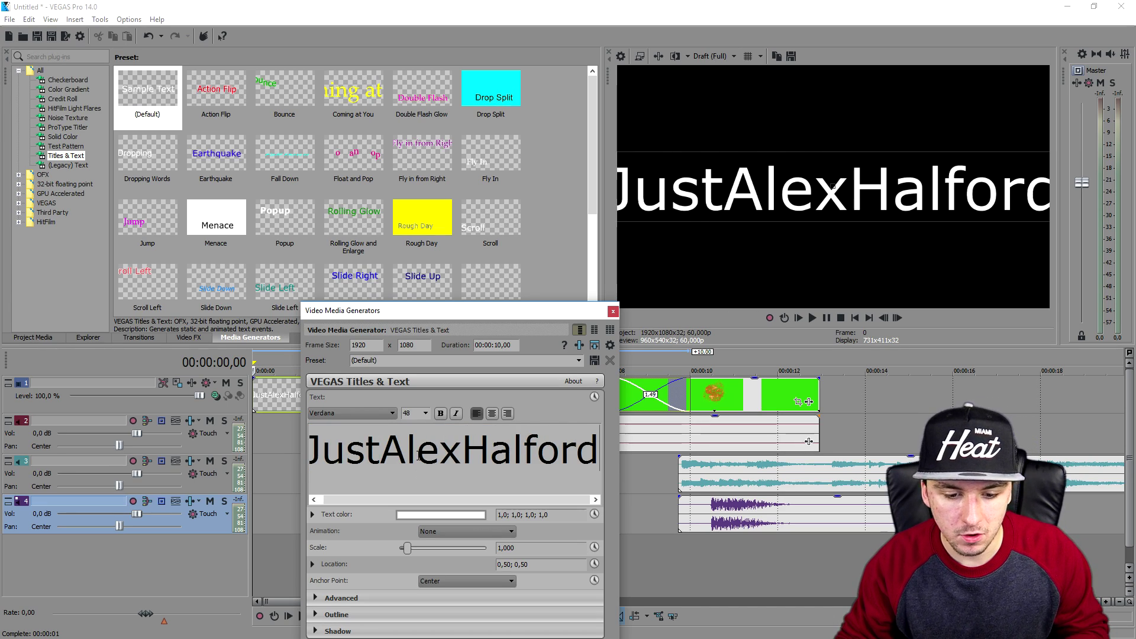
key(ctrl+a)
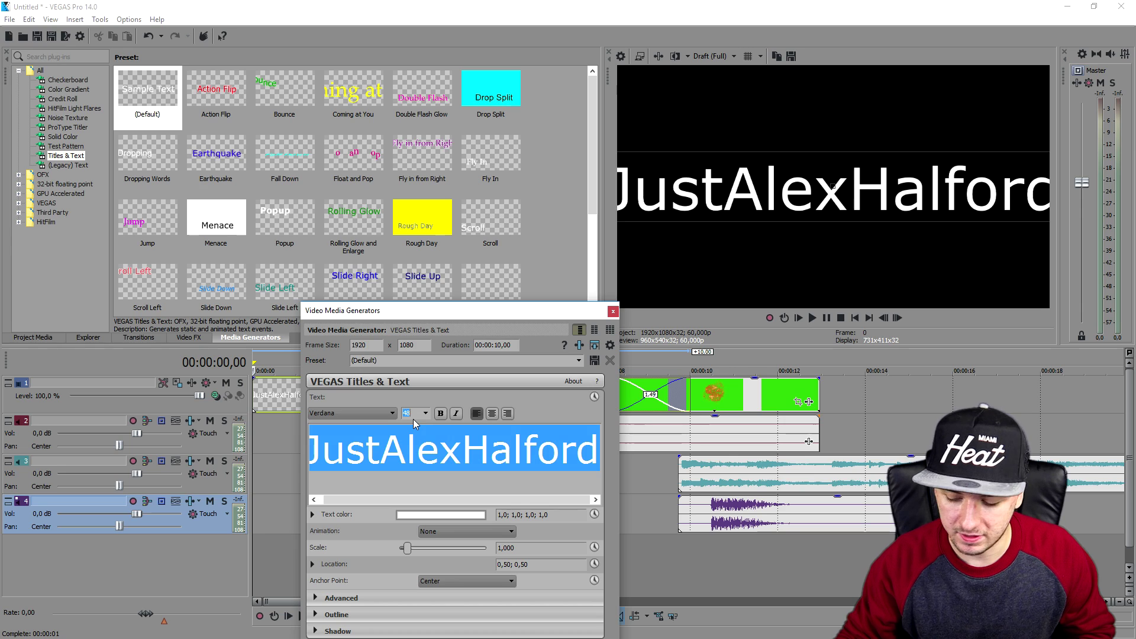
text(30)
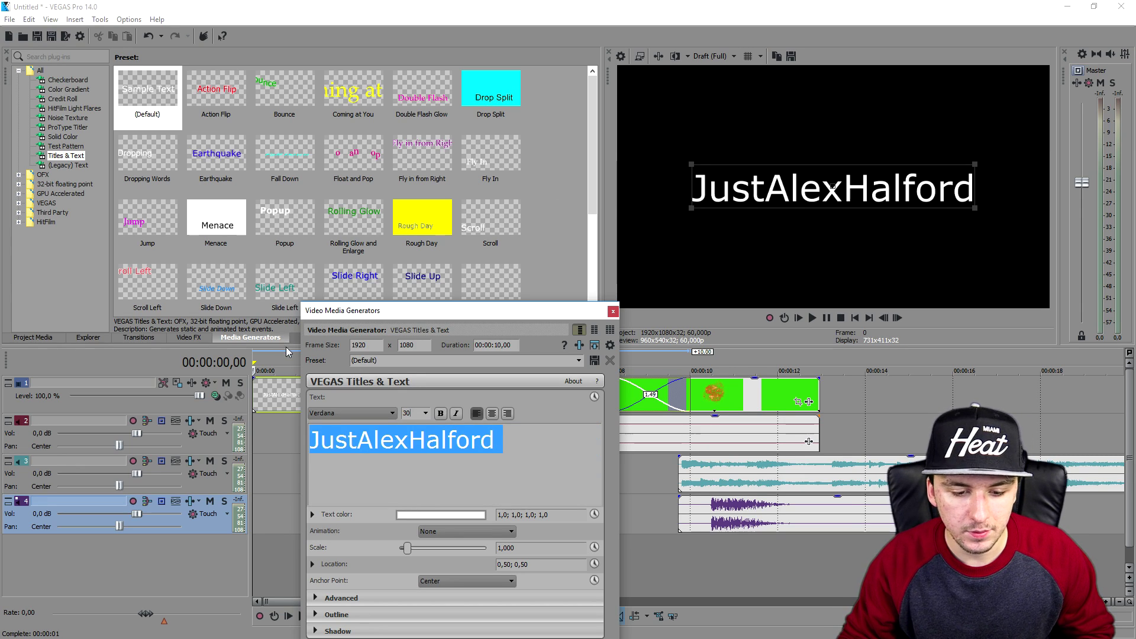
- Set the title font to Viper Squadron Solid
click(340, 414)
click(347, 254)
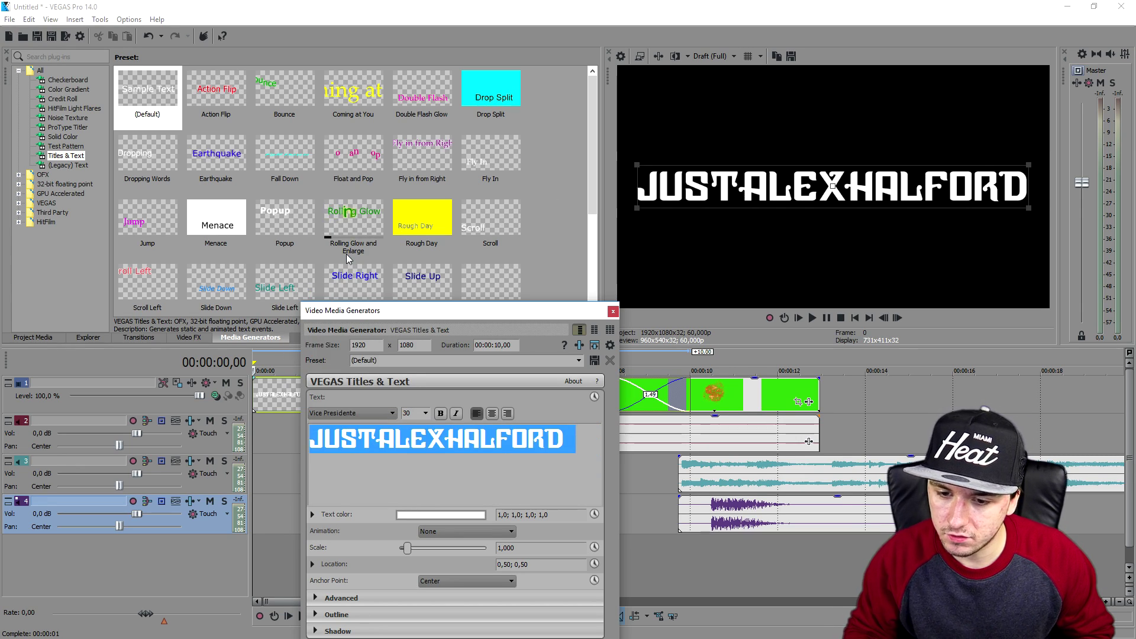
key(Down)
key(Down)
key(Down)
key(Down)
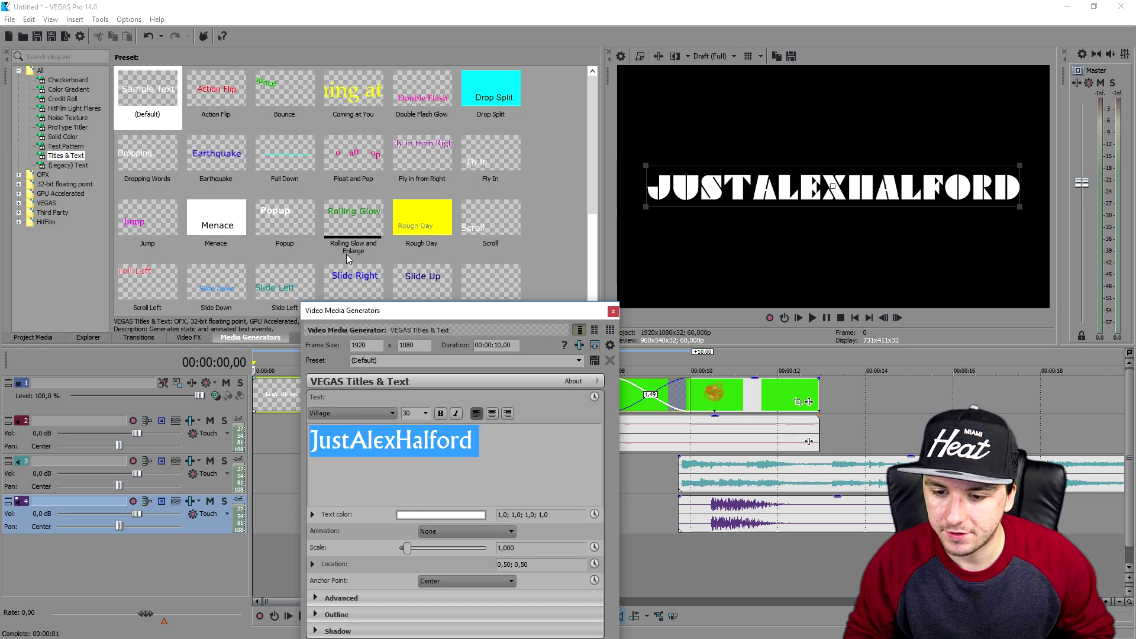
key(Down)
key(Down)
key(Down)
key(Down)
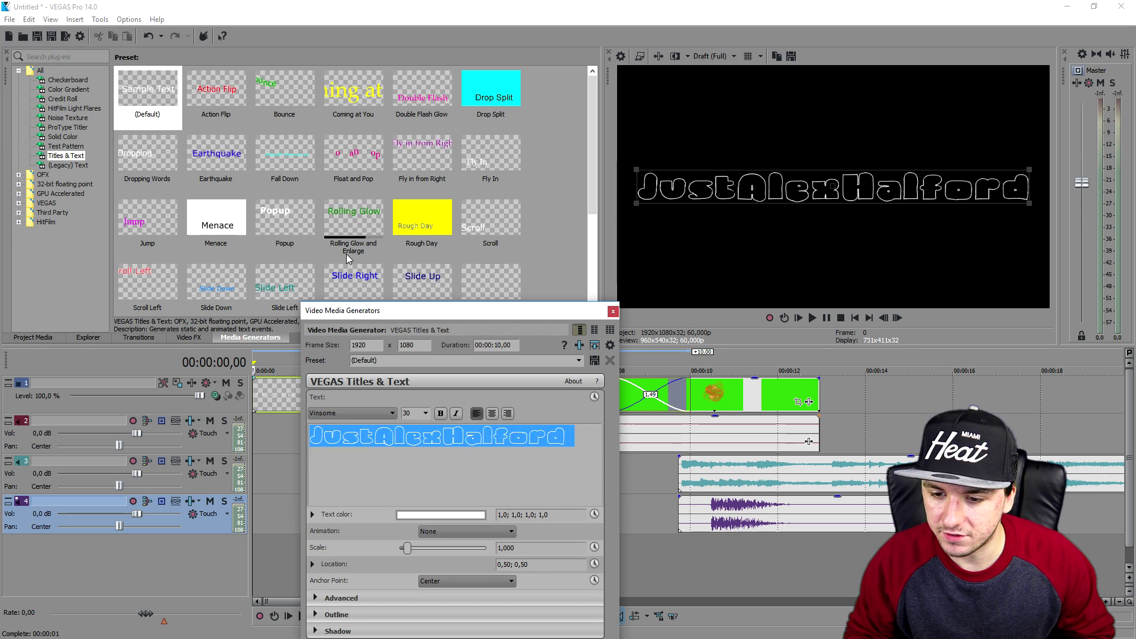
key(Down)
key(Down)
key(Down)
key(Down)
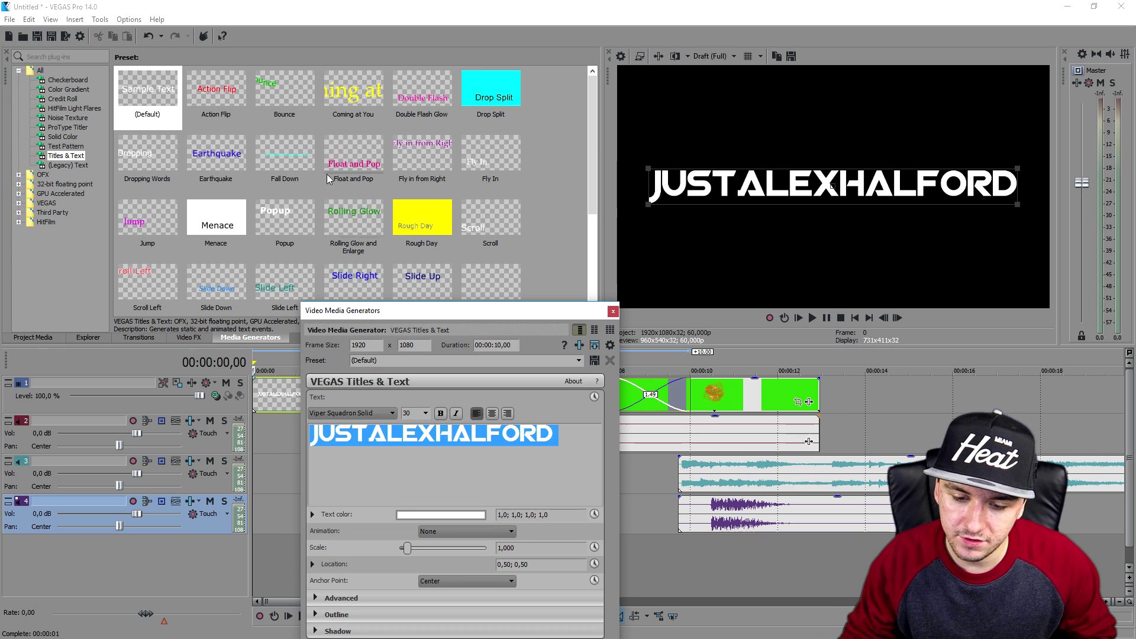
click(613, 312)
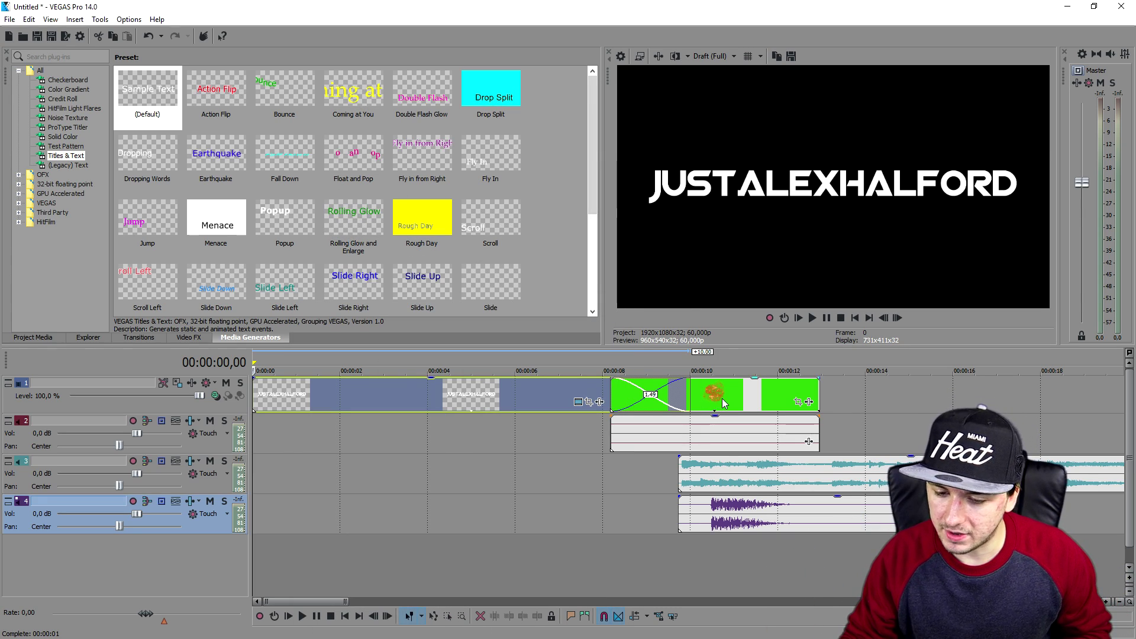
- Shift the explosion clips right and trim the title to end around 5 seconds
drag(728, 400, 904, 402)
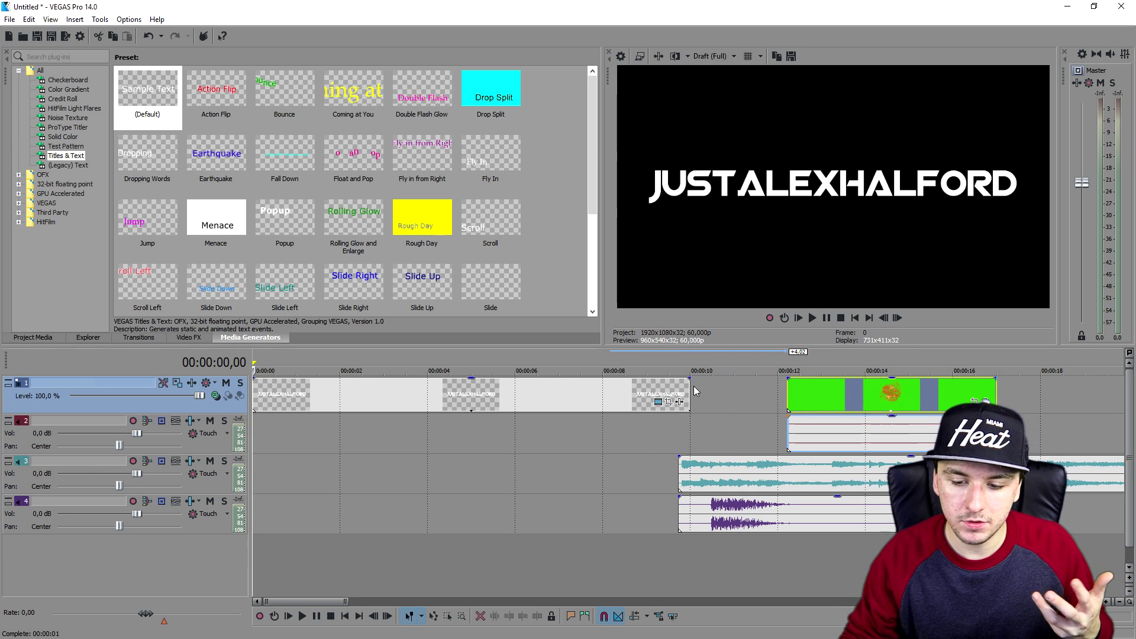
drag(689, 394, 472, 386)
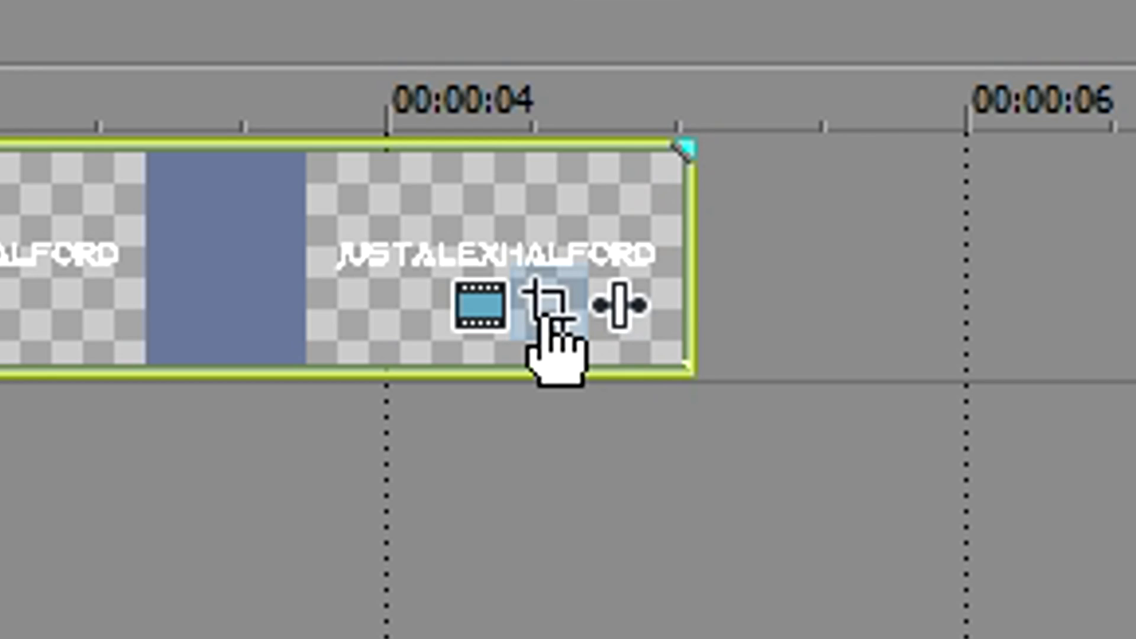
click(543, 325)
drag(470, 383, 268, 153)
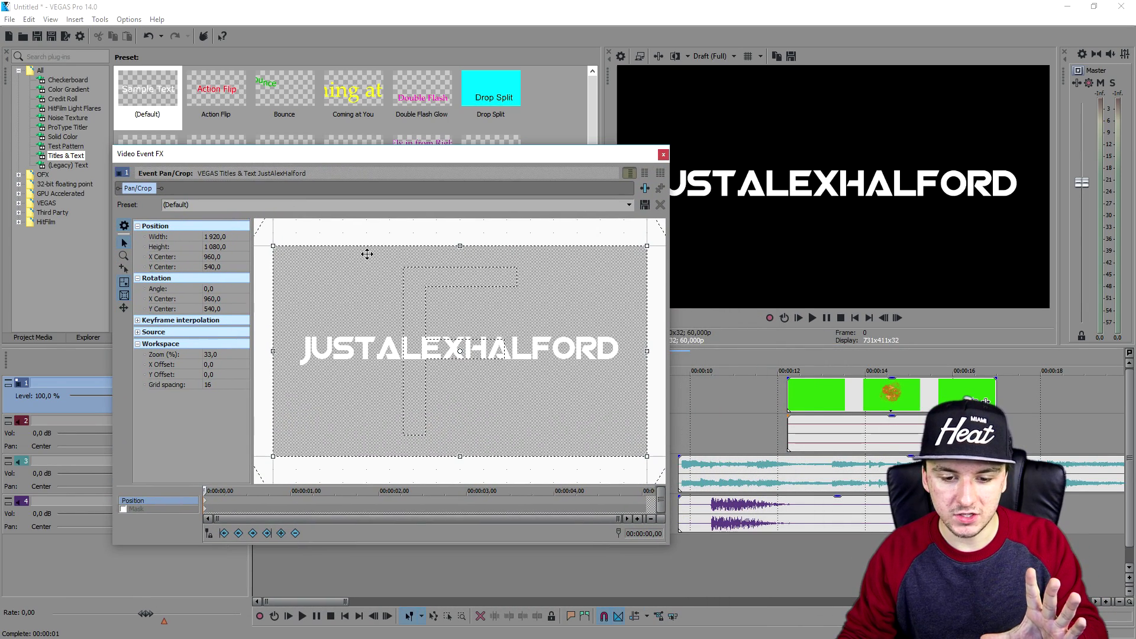
scroll(537, 302, down, 3)
scroll(521, 310, down, 3)
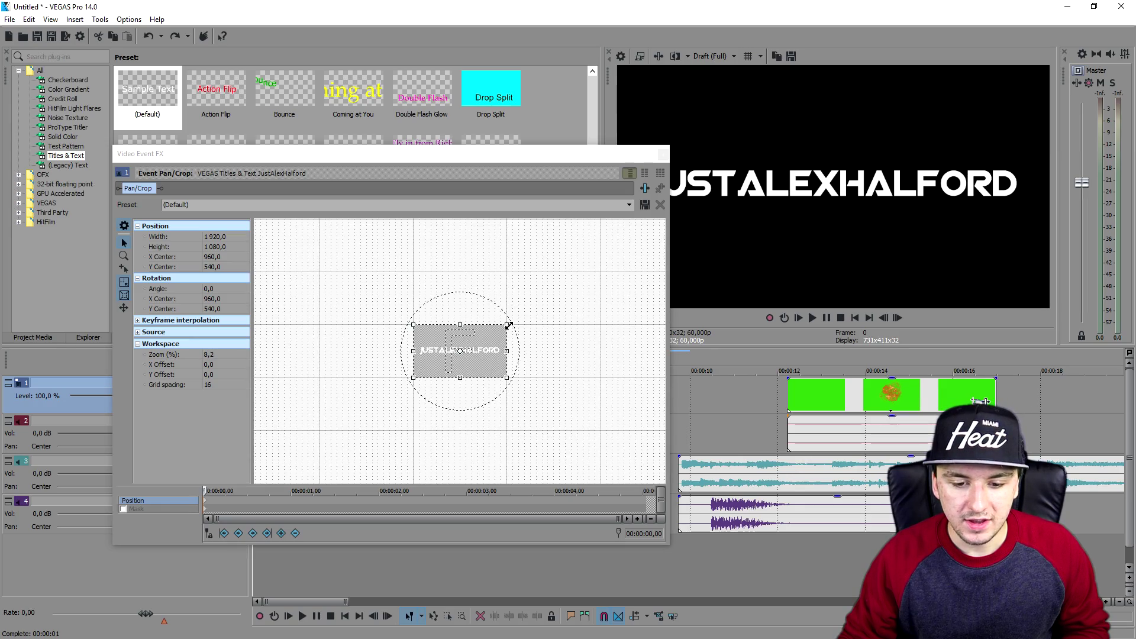
- In Pan/Crop, start the title at 15360×8640 and add a 2.37-second keyframe
drag(496, 330, 893, 177)
scroll(538, 248, down, 2)
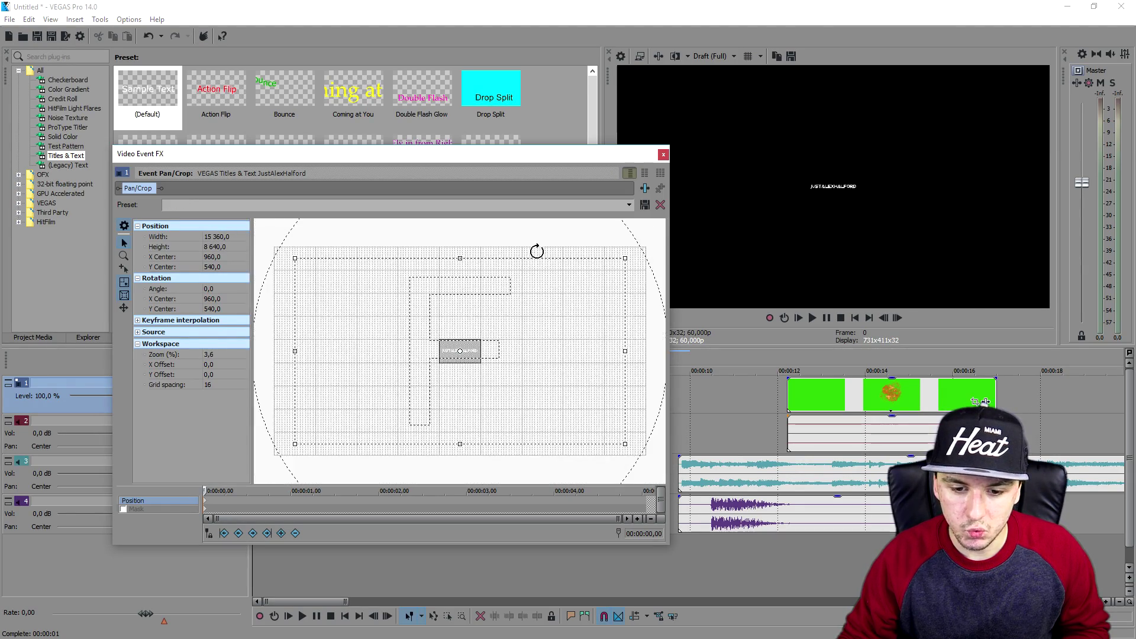
scroll(563, 291, down, 1)
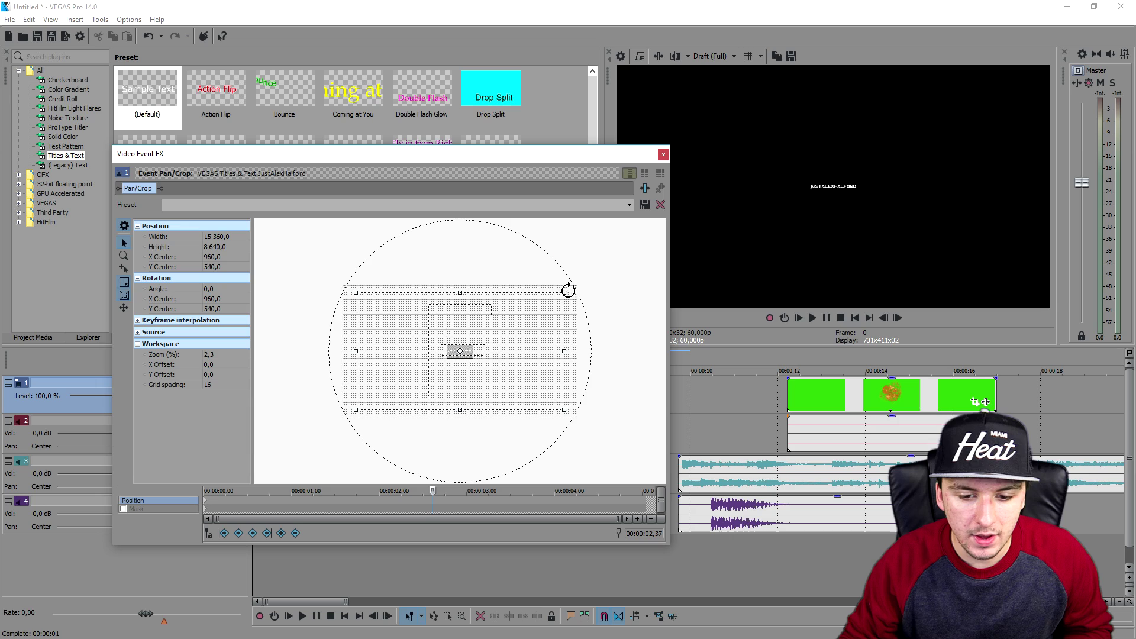
drag(562, 293, 481, 335)
right_click(456, 349)
- Restore the keyframe to 1920×1080 and move it earlier to about 0.78 seconds
click(471, 360)
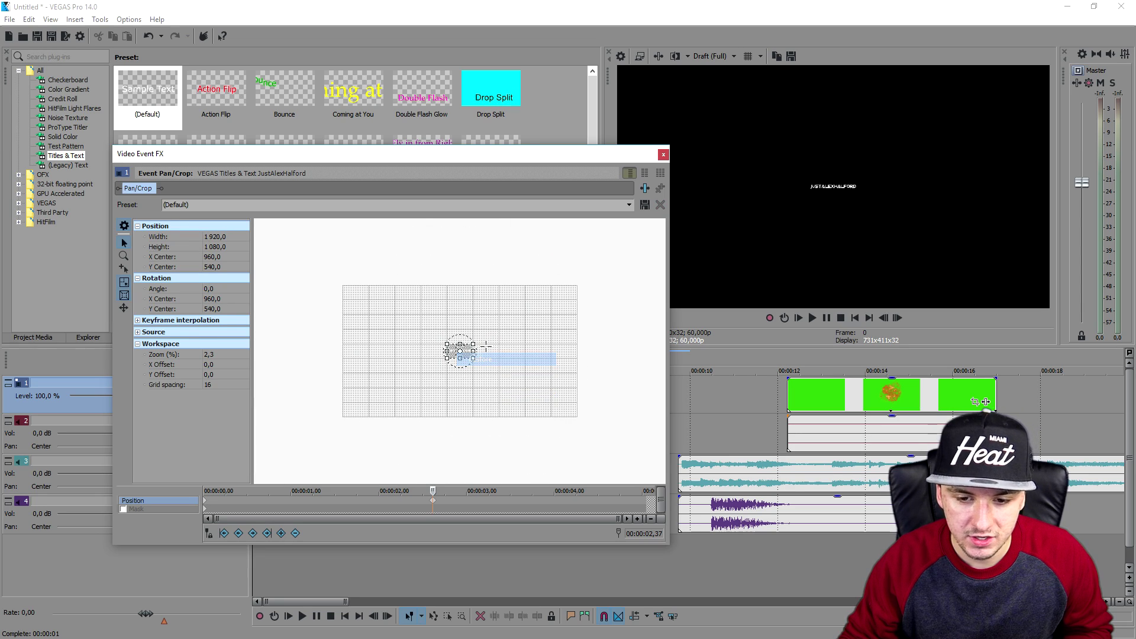
click(664, 154)
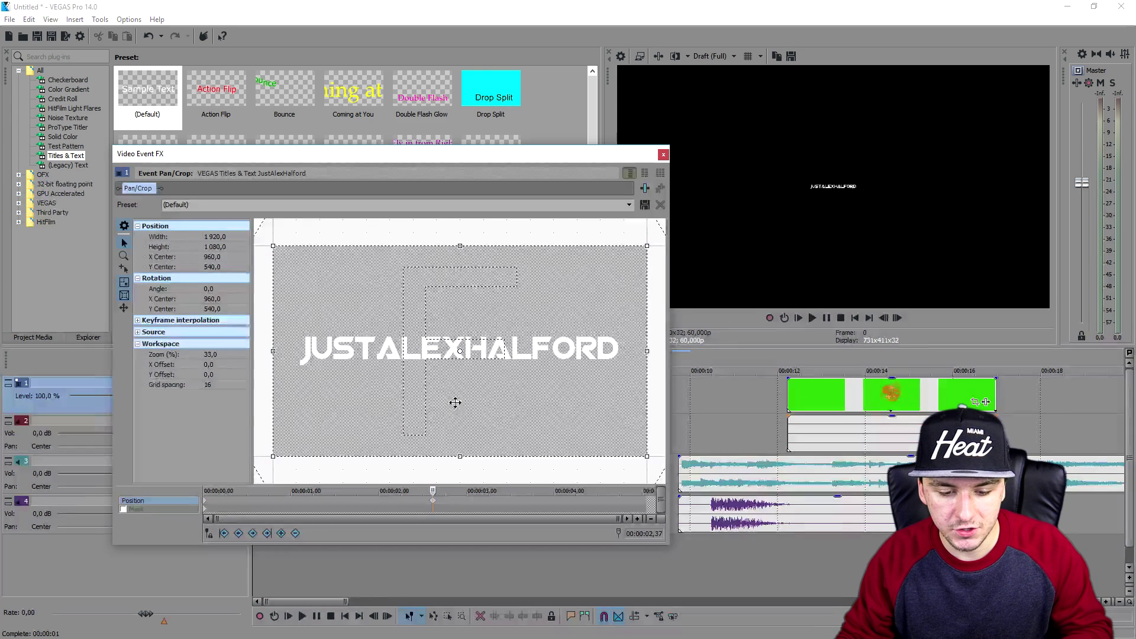
click(433, 505)
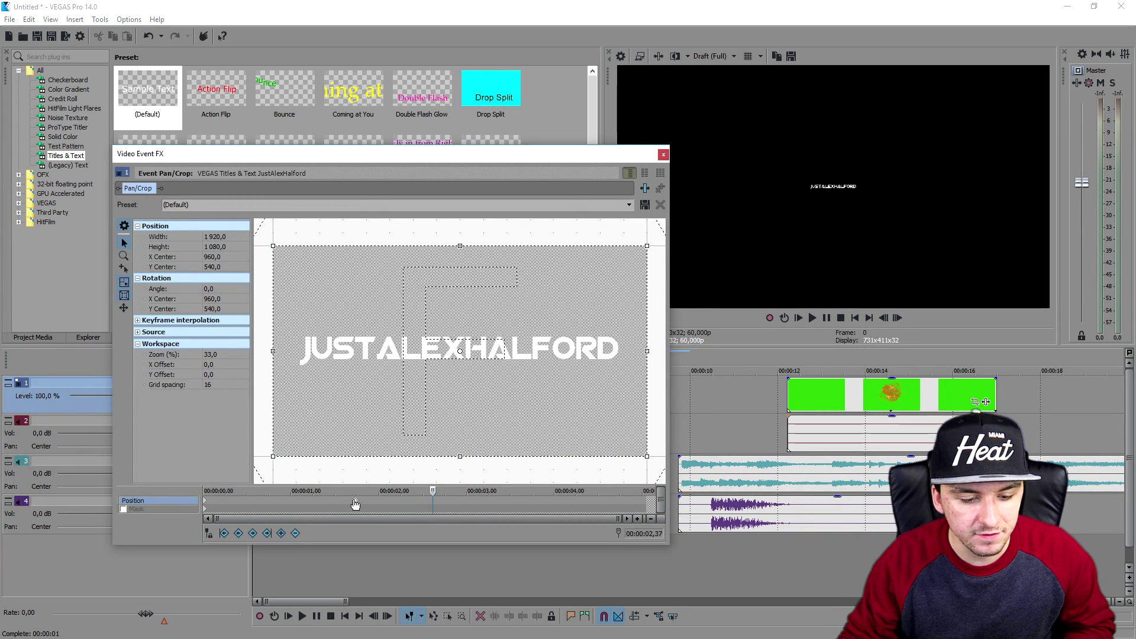
drag(293, 508, 273, 511)
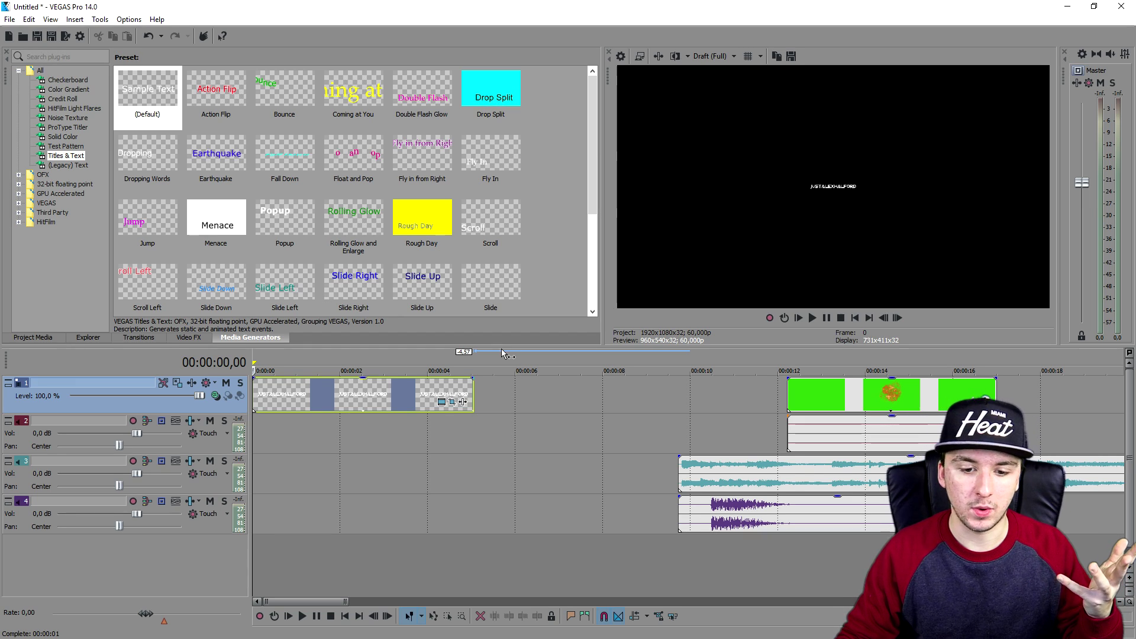
- Insert a new empty video track at the top of the timeline
click(371, 362)
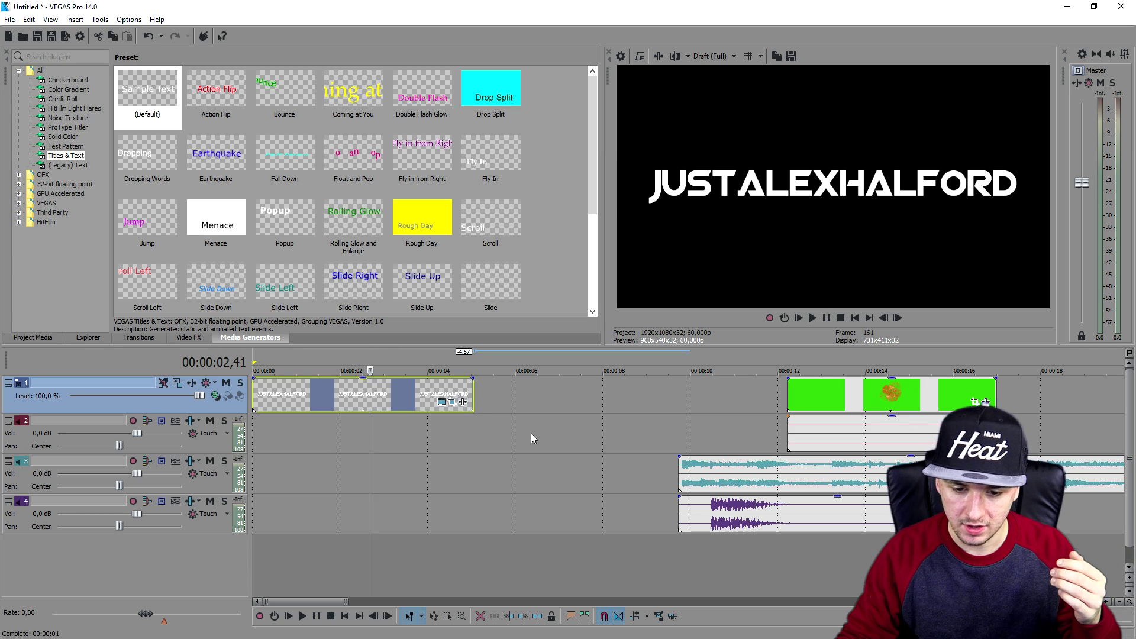
scroll(518, 407, down, 2)
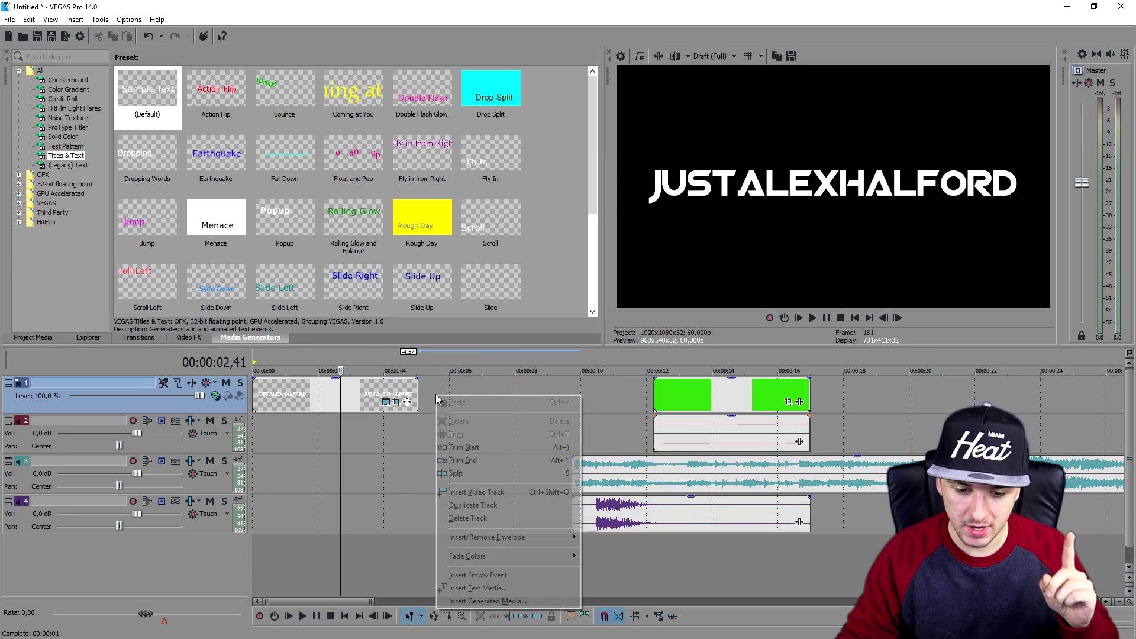
right_click(437, 396)
click(534, 492)
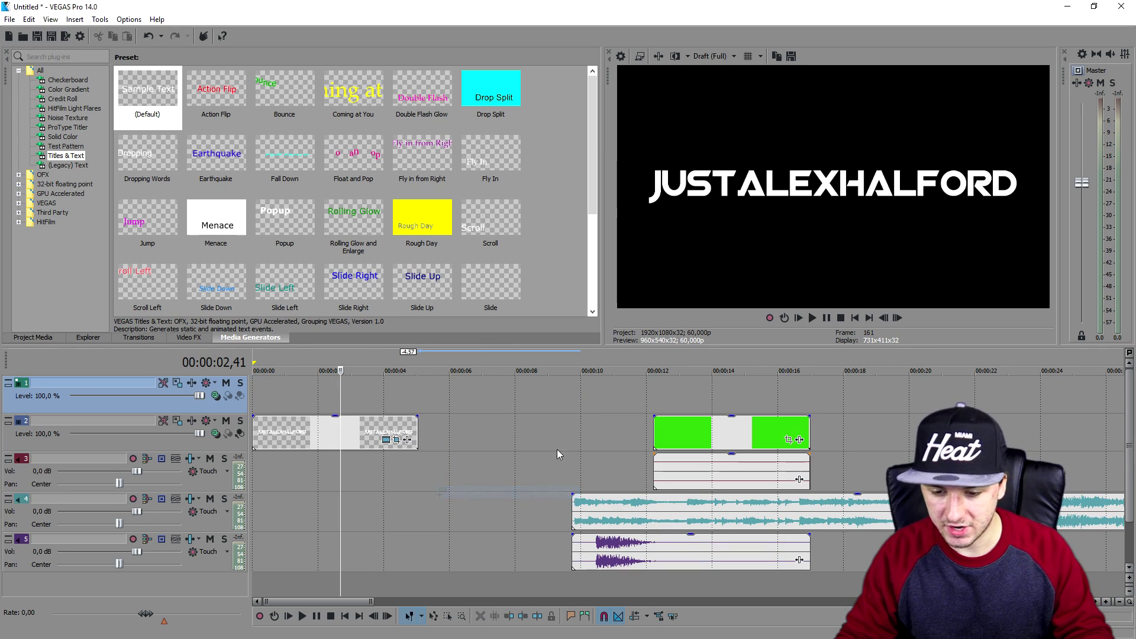
- Move the explosion clip onto the new top track near the start and delete its audio
drag(722, 436, 351, 398)
double_click(351, 398)
click(341, 480)
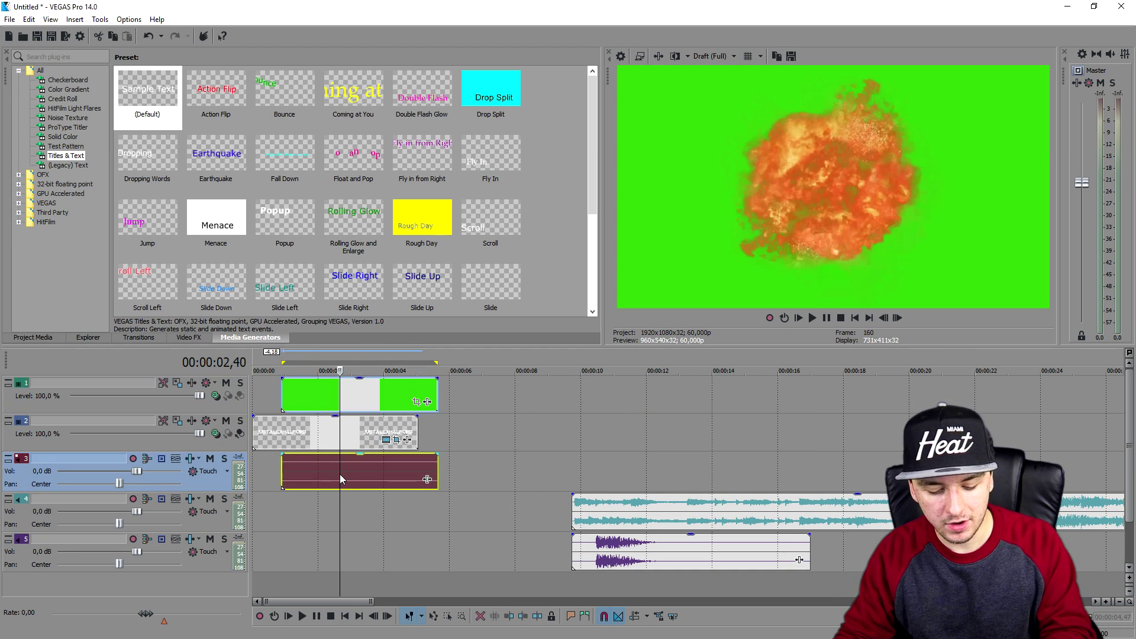
key(Delete)
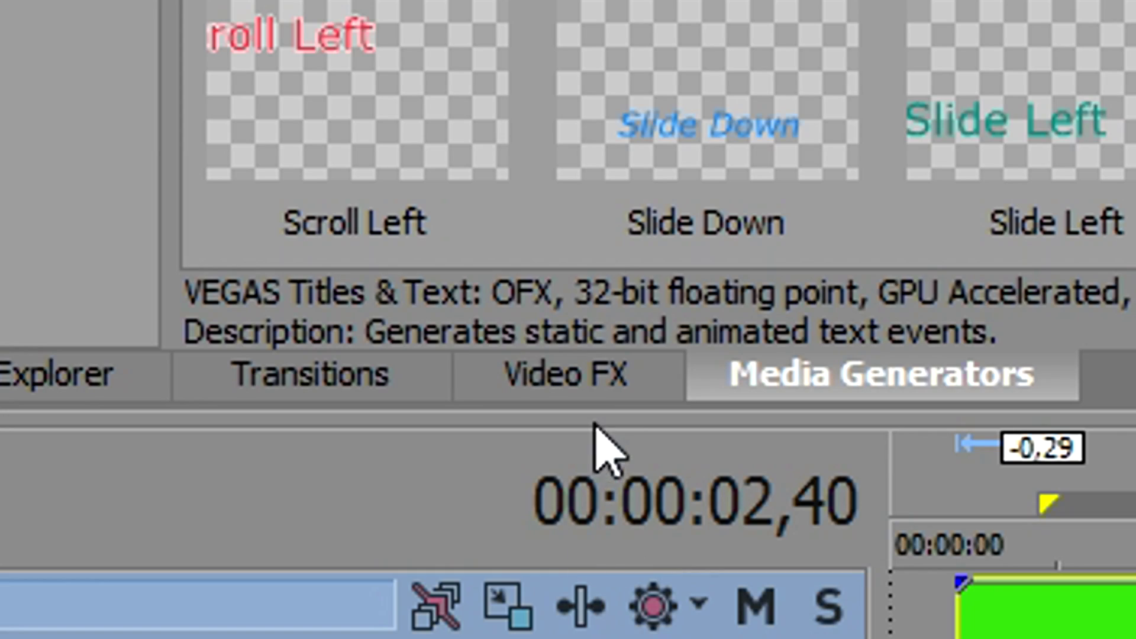
click(199, 339)
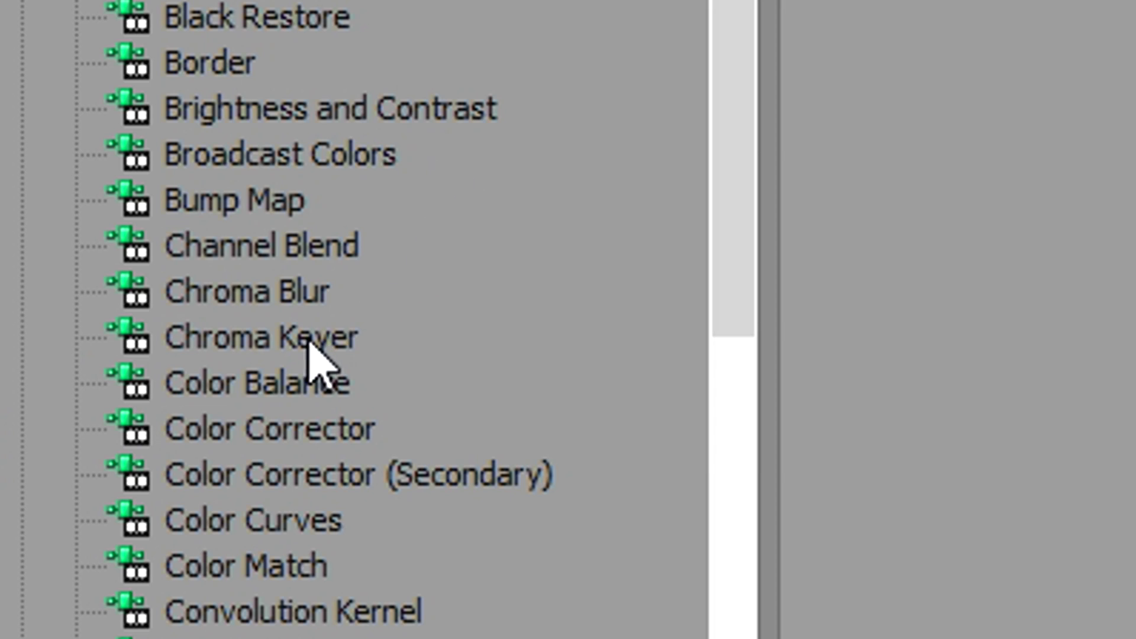
- Apply the Default Chroma Keyer to the green explosion clip
click(307, 342)
drag(850, 38, 1135, 638)
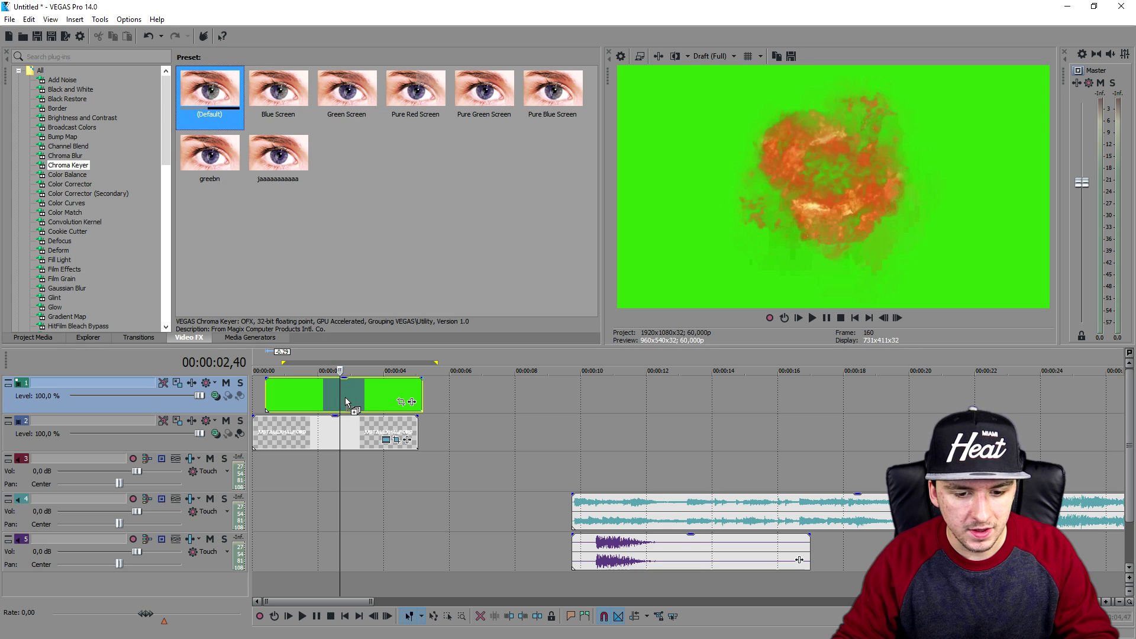
drag(346, 396, 346, 397)
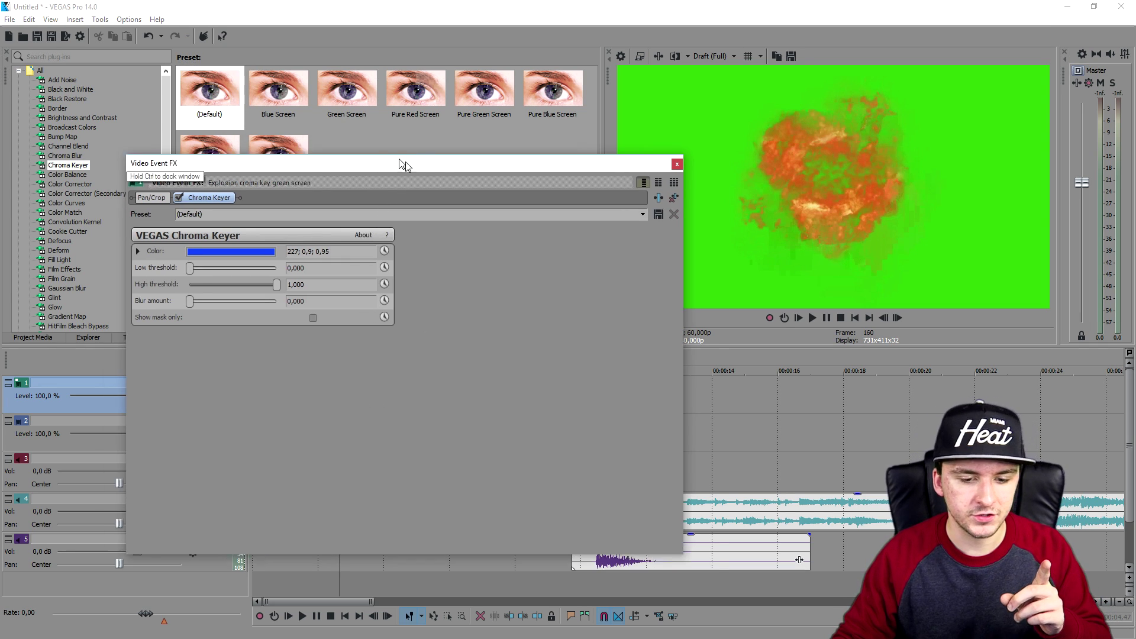
- Sample the green screen as the key colour and raise the low threshold to 0.327
click(429, 345)
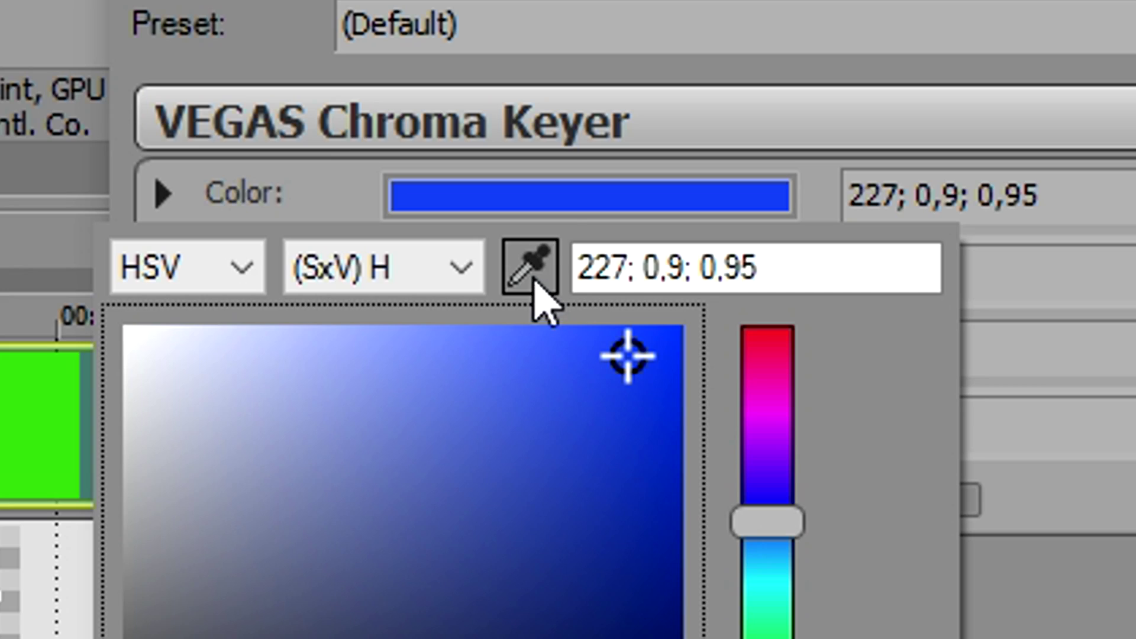
click(422, 359)
click(113, 204)
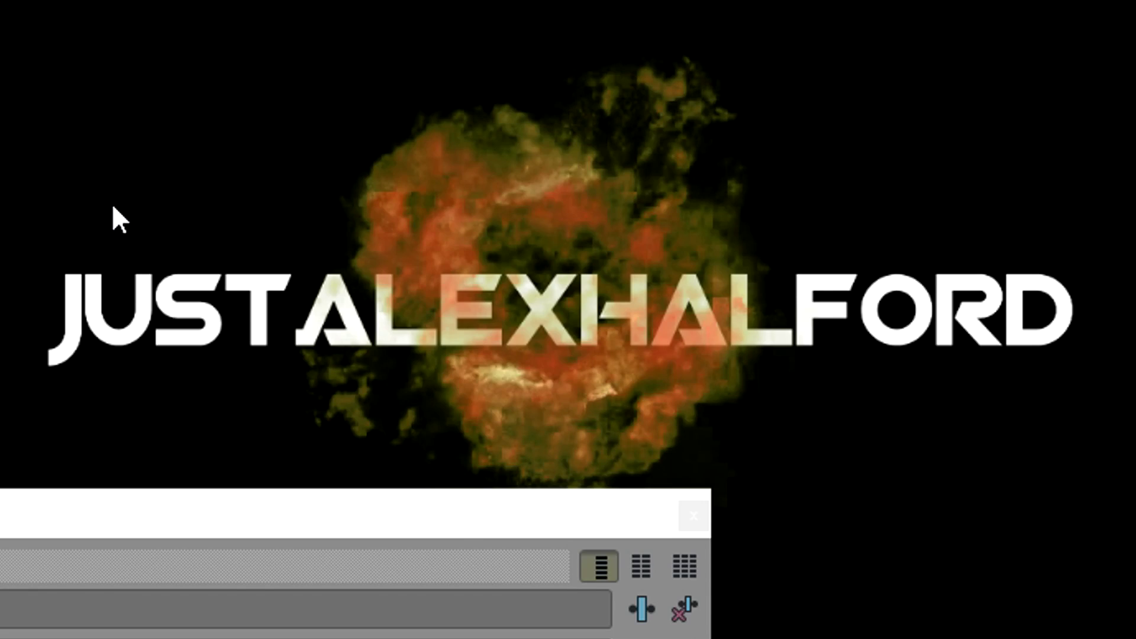
click(584, 311)
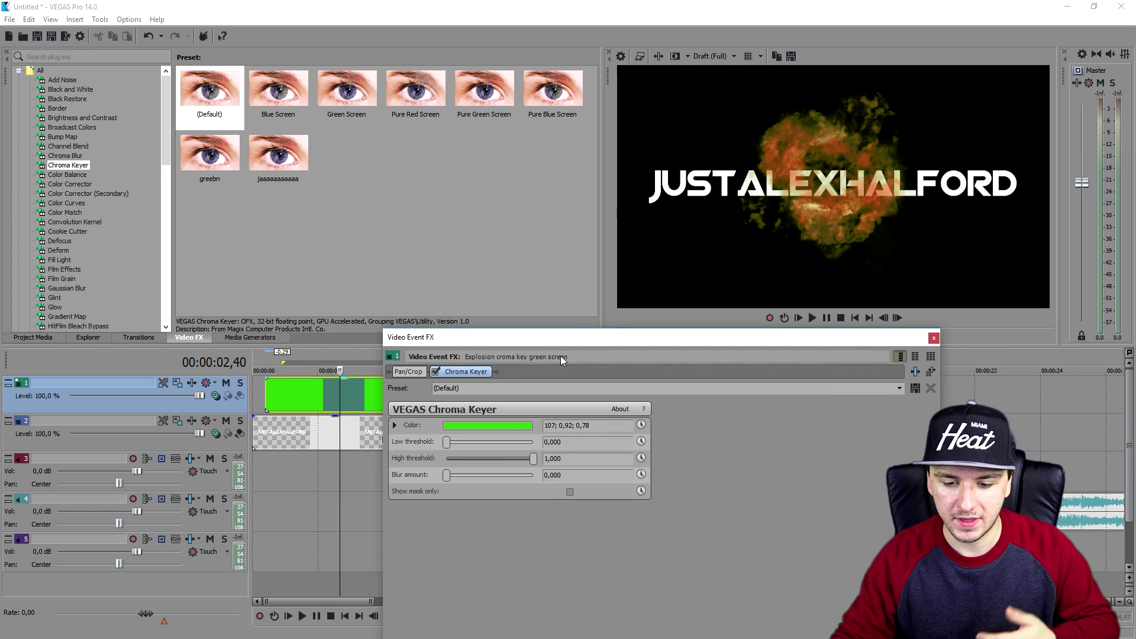
drag(448, 443, 400, 446)
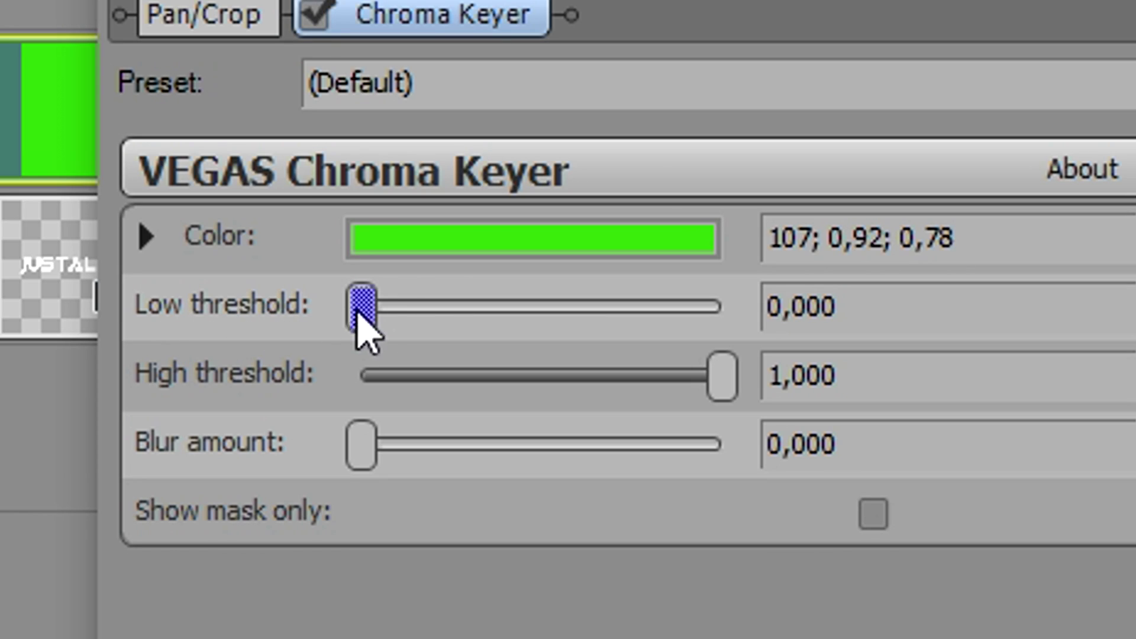
drag(360, 307, 473, 317)
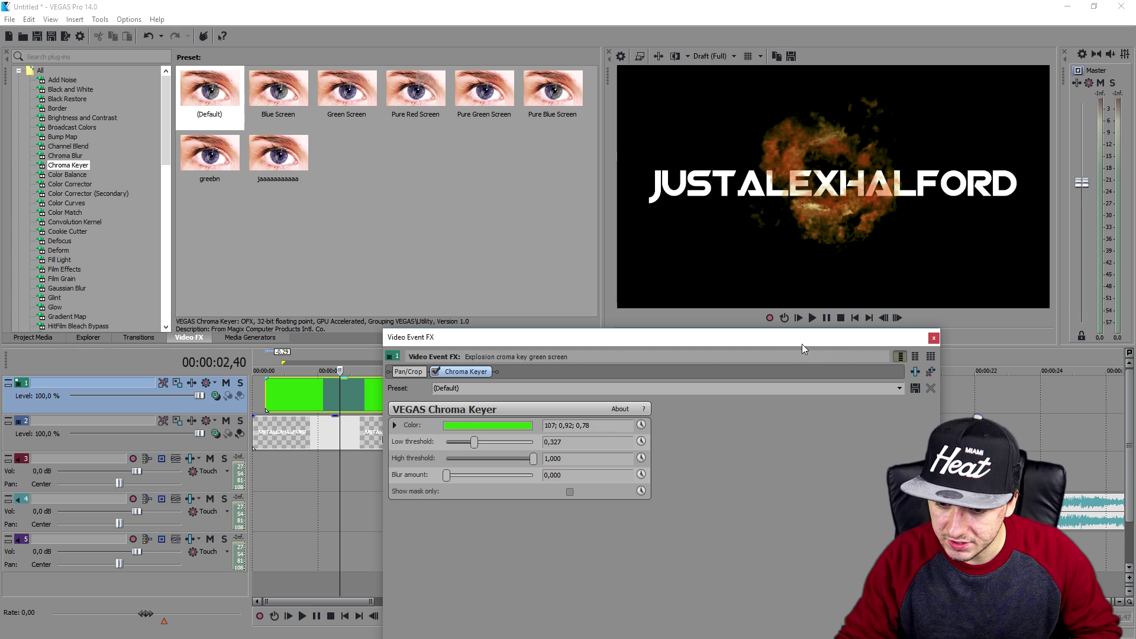
drag(801, 343, 825, 379)
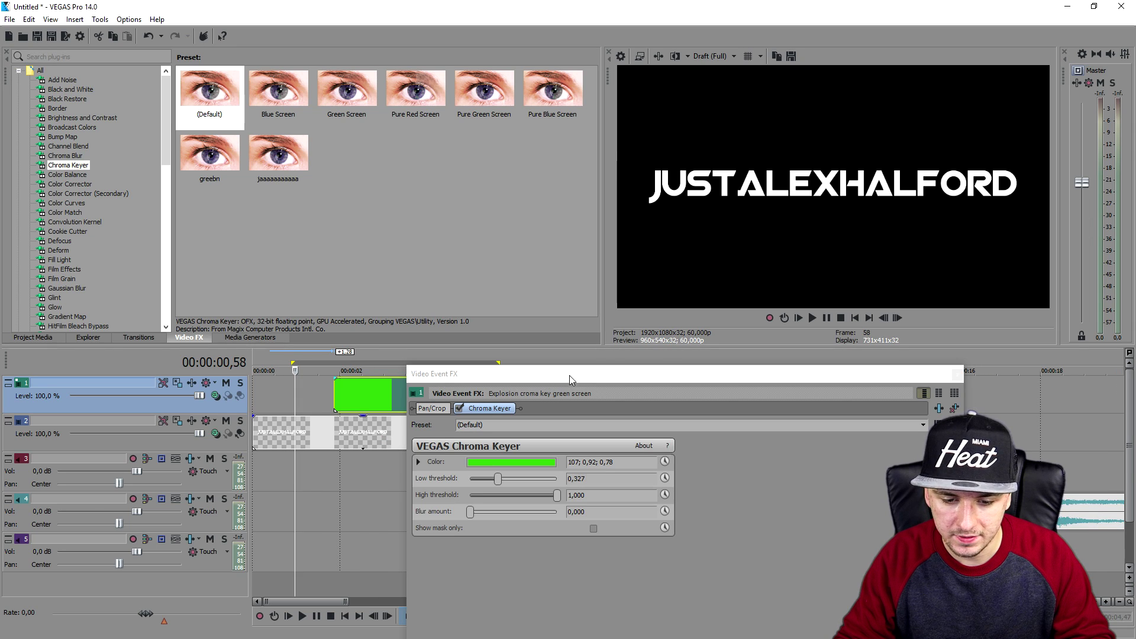
- Check explosion frames and slide the explosion to start around 0.35 seconds
drag(570, 375, 525, 497)
scroll(355, 394, up, 2)
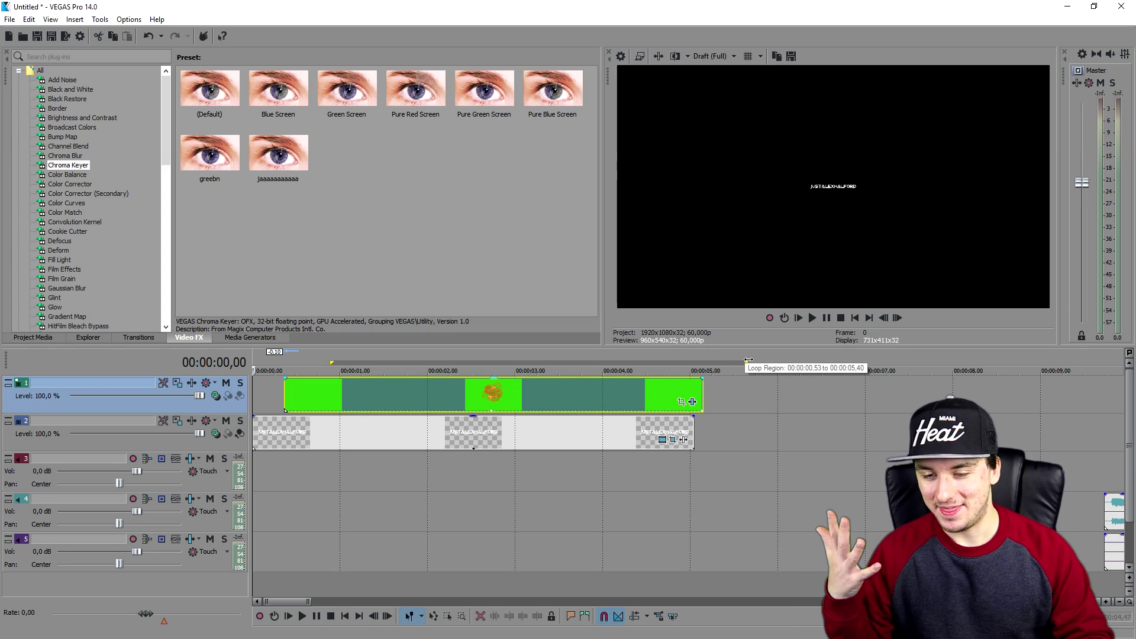
scroll(533, 436, up, 3)
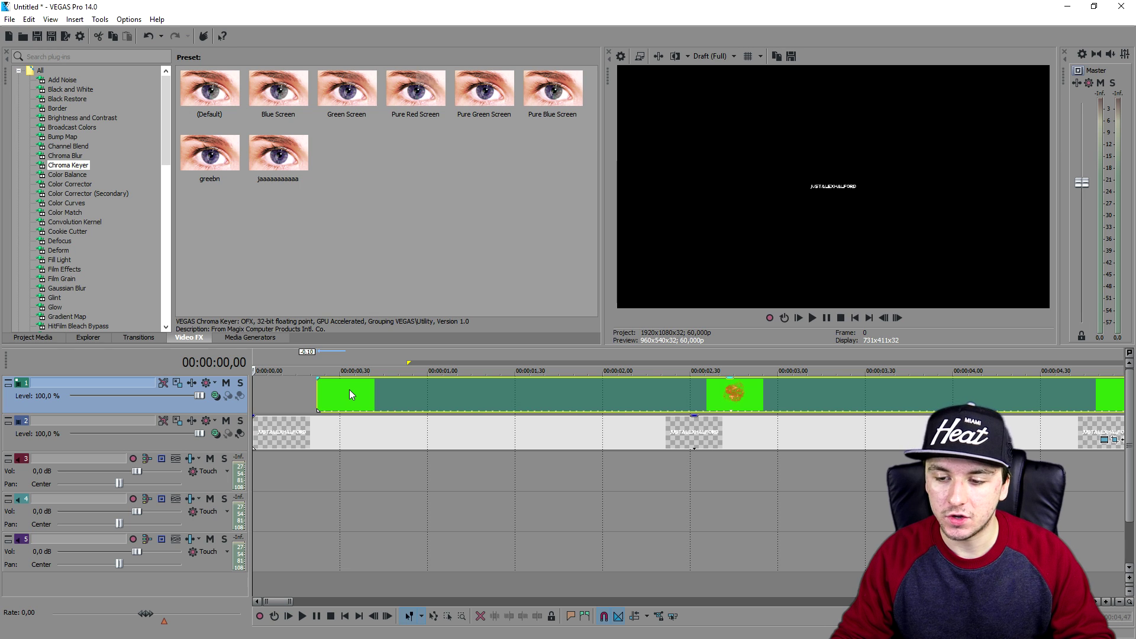
click(349, 390)
click(373, 392)
click(390, 393)
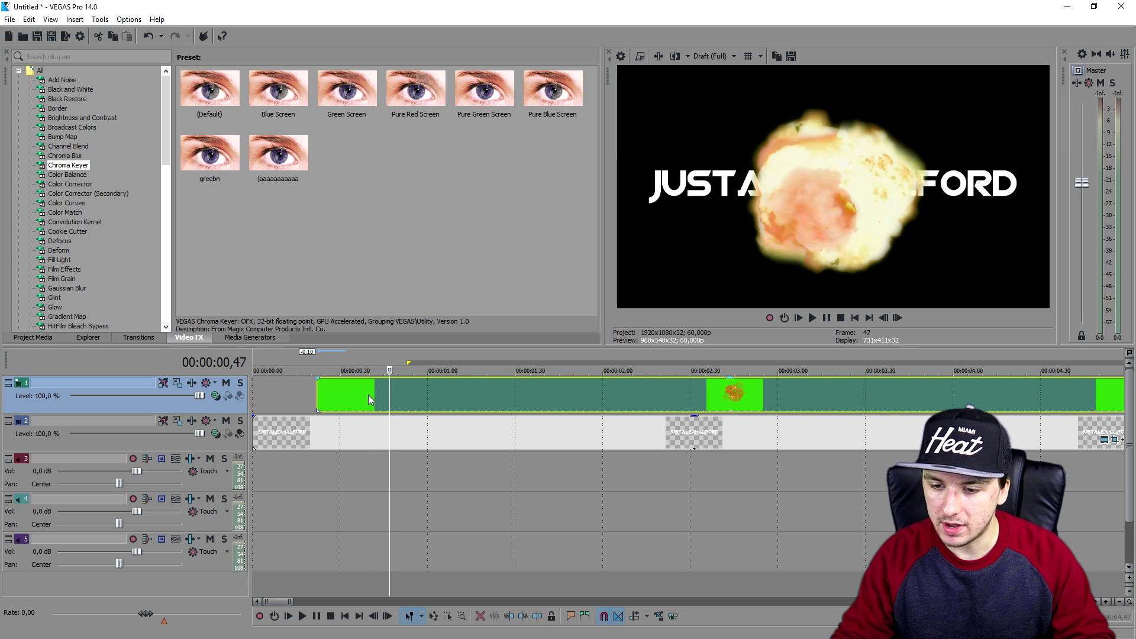
click(368, 396)
scroll(378, 396, up, 2)
drag(382, 389, 460, 393)
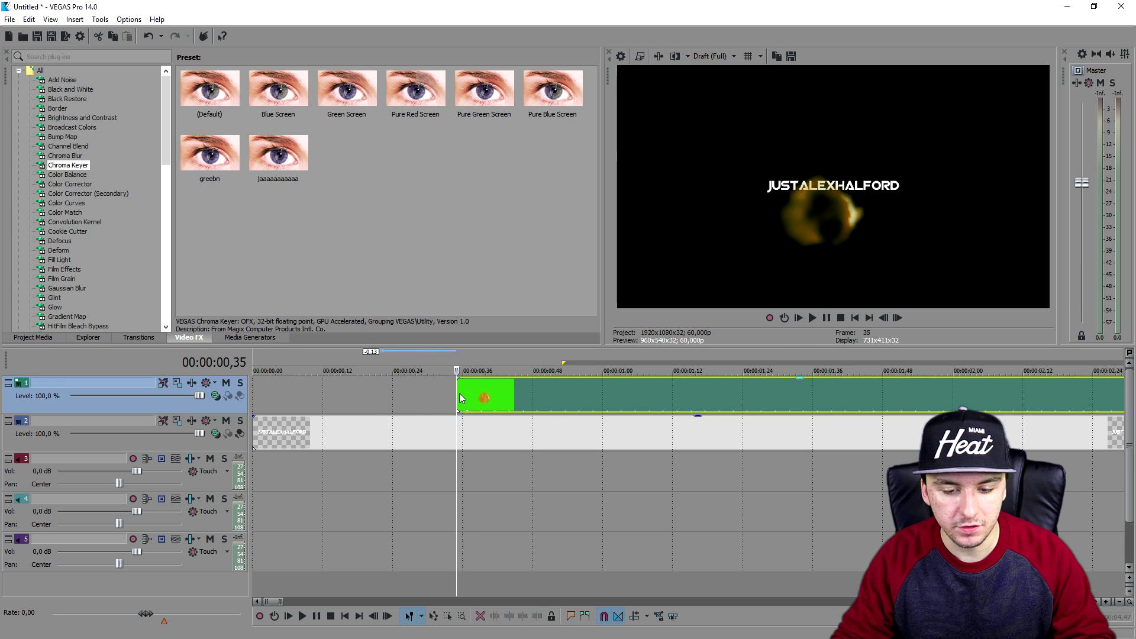
- Play the intro from the start to watch the explosion, then park at 1.21 seconds
key(space)
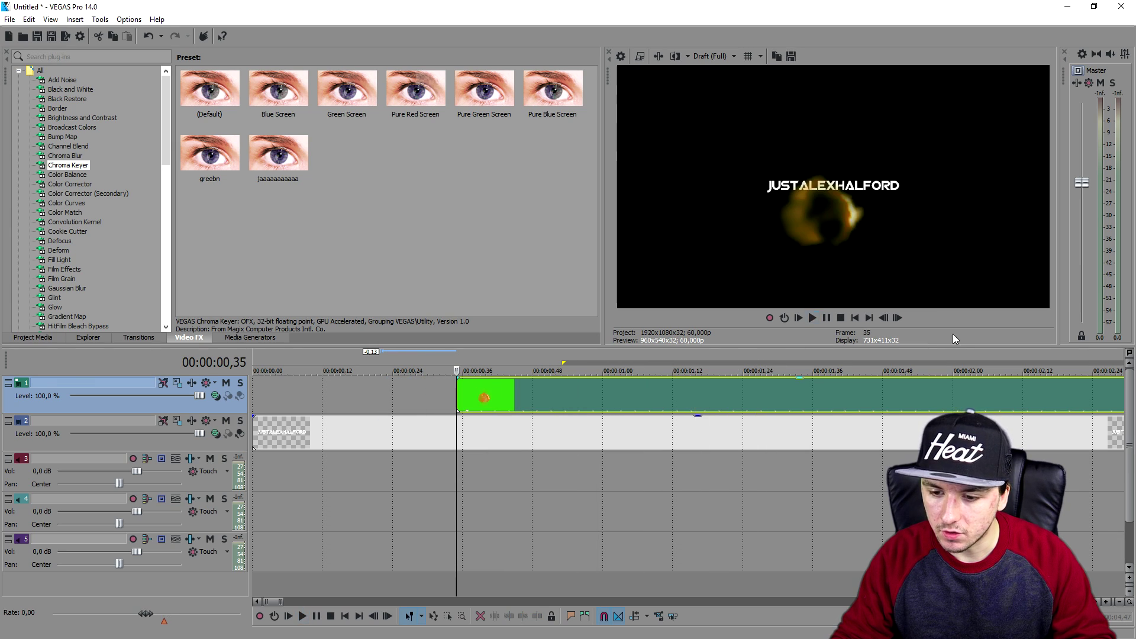
click(858, 318)
scroll(658, 383, up, 2)
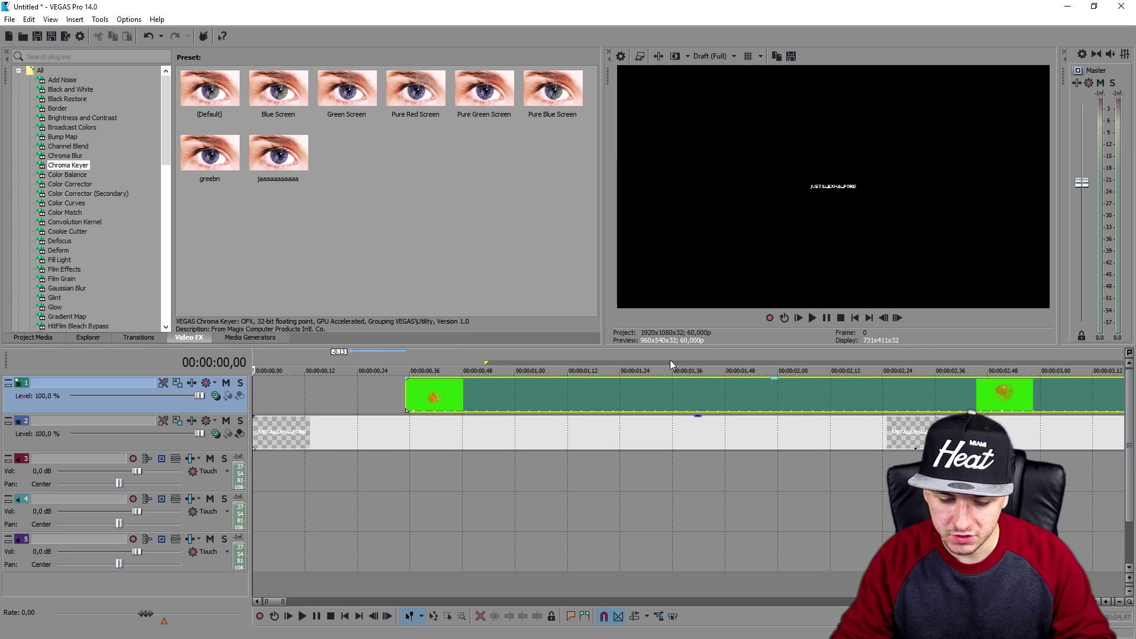
key(space)
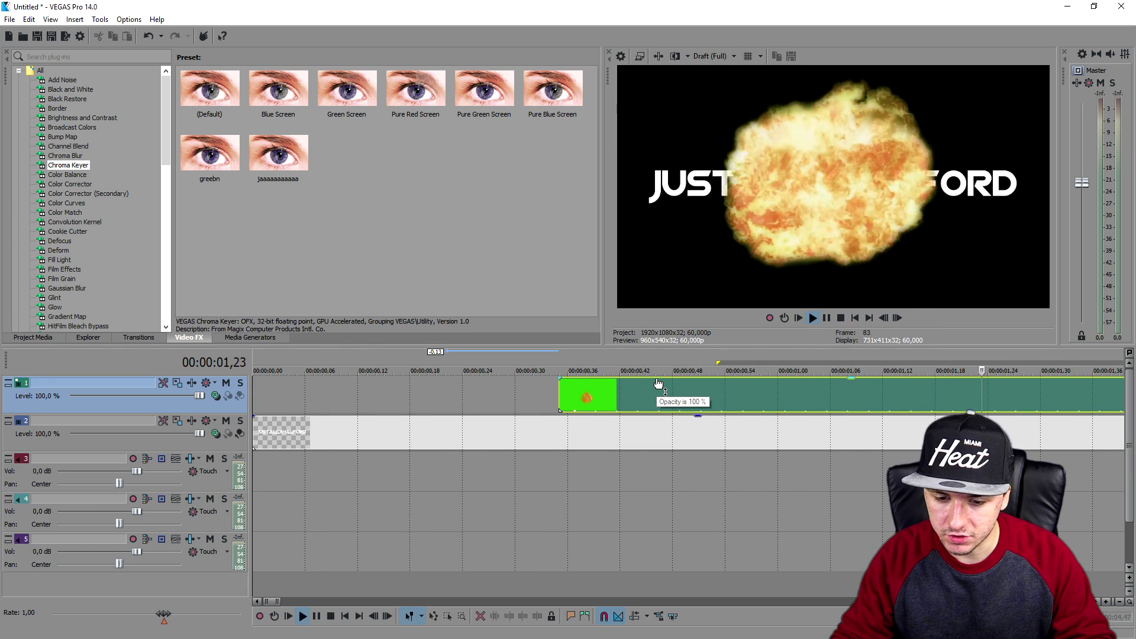
key(space)
scroll(668, 400, down, 10)
key(space)
scroll(704, 385, up, 2)
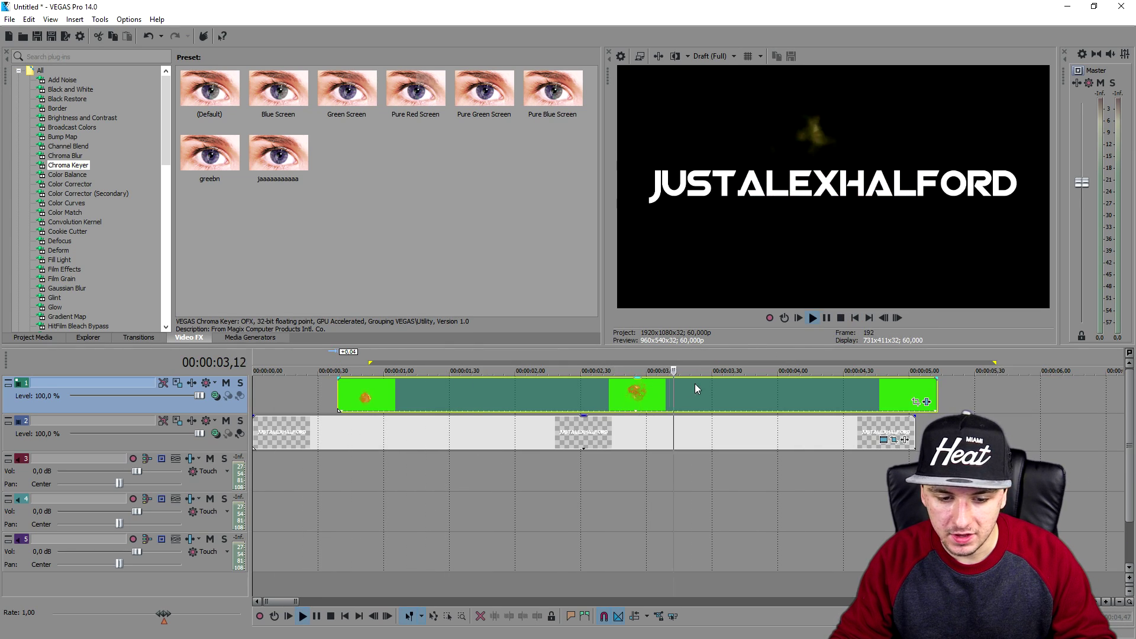
click(428, 386)
- Enlarge the explosion track's Track Motion frame to about 2341×1317
click(473, 392)
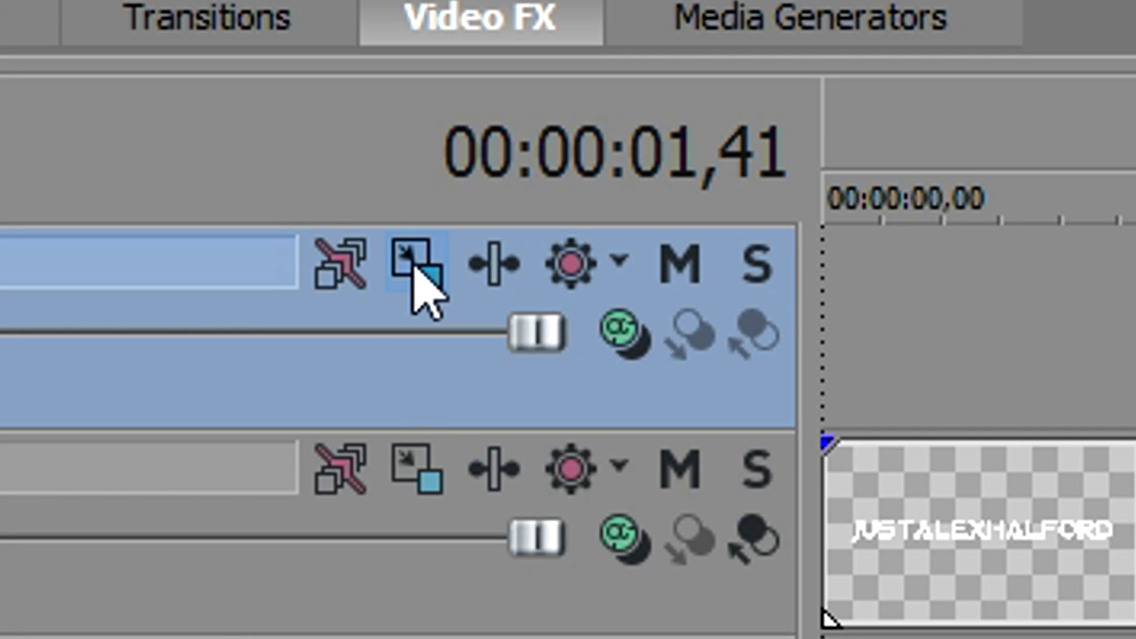
click(417, 263)
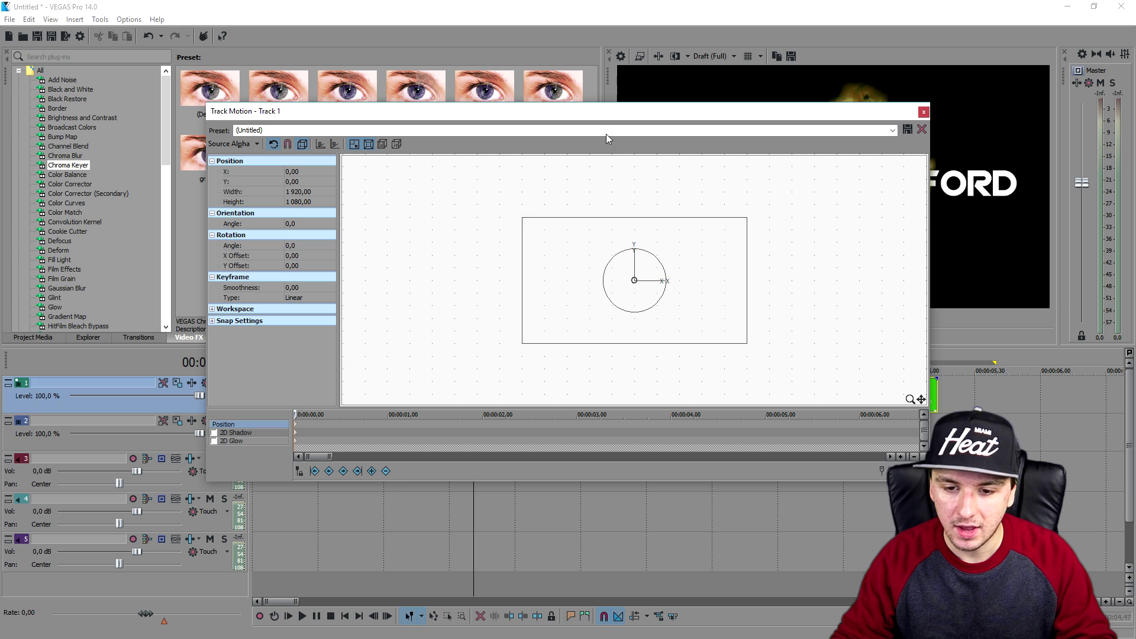
drag(606, 134, 573, 261)
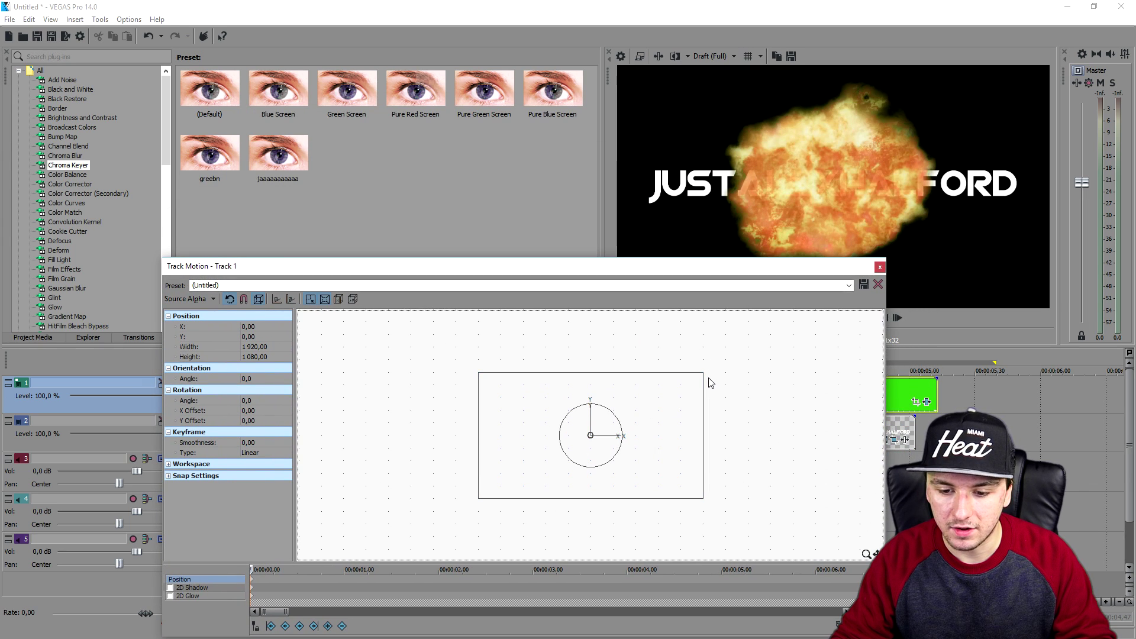
drag(702, 376, 734, 356)
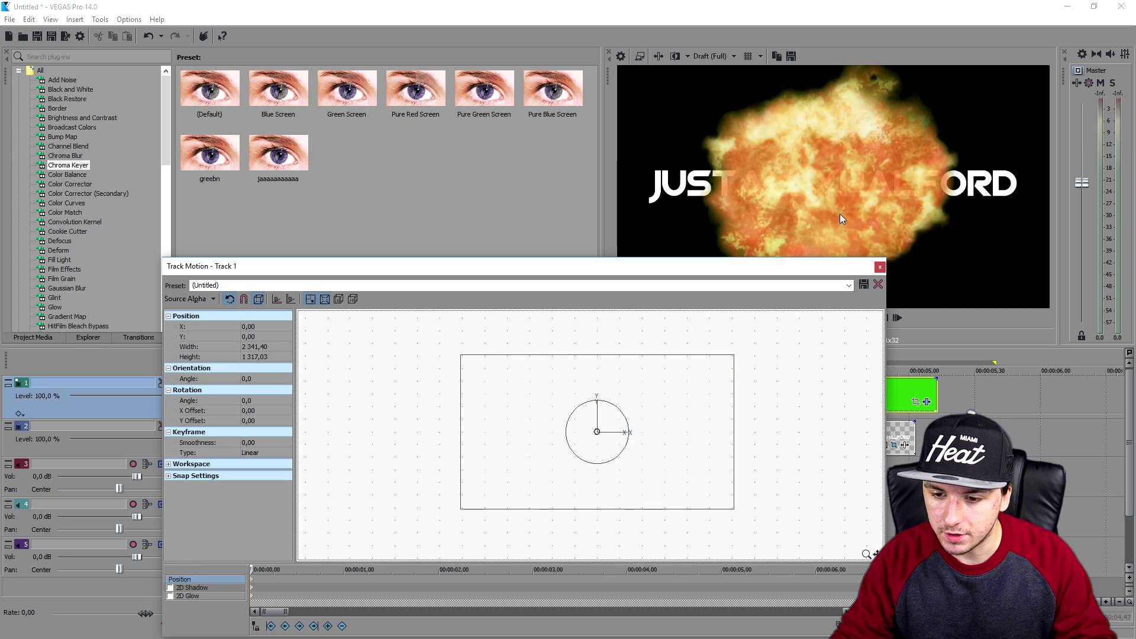
click(880, 268)
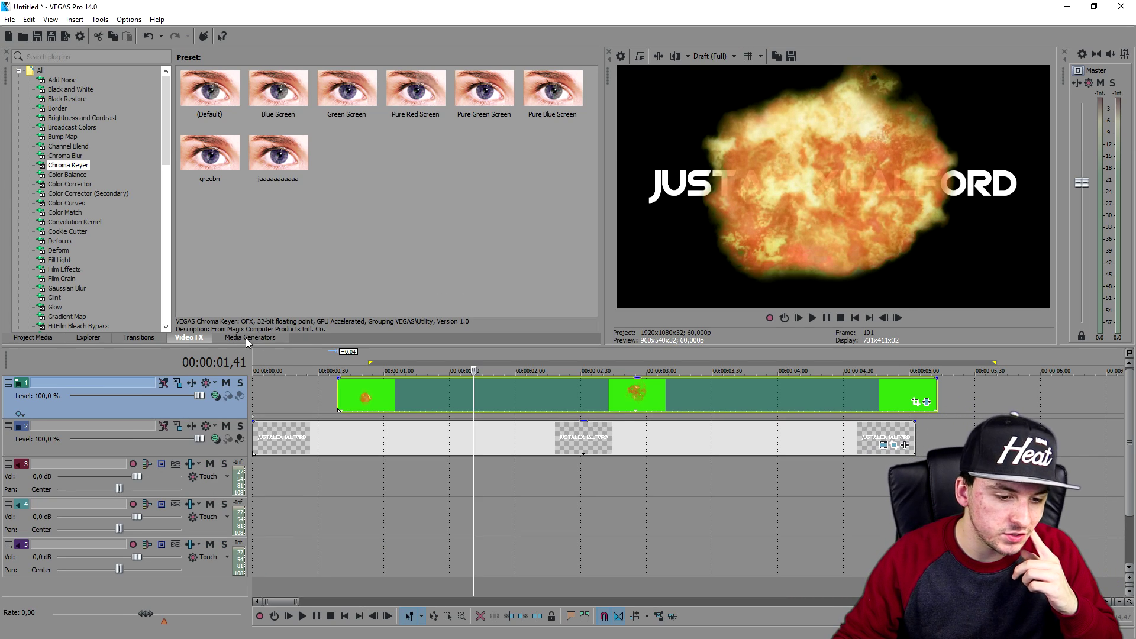
- Apply the Default Brightness and Contrast preset to the explosion event with contrast 0.252
click(99, 119)
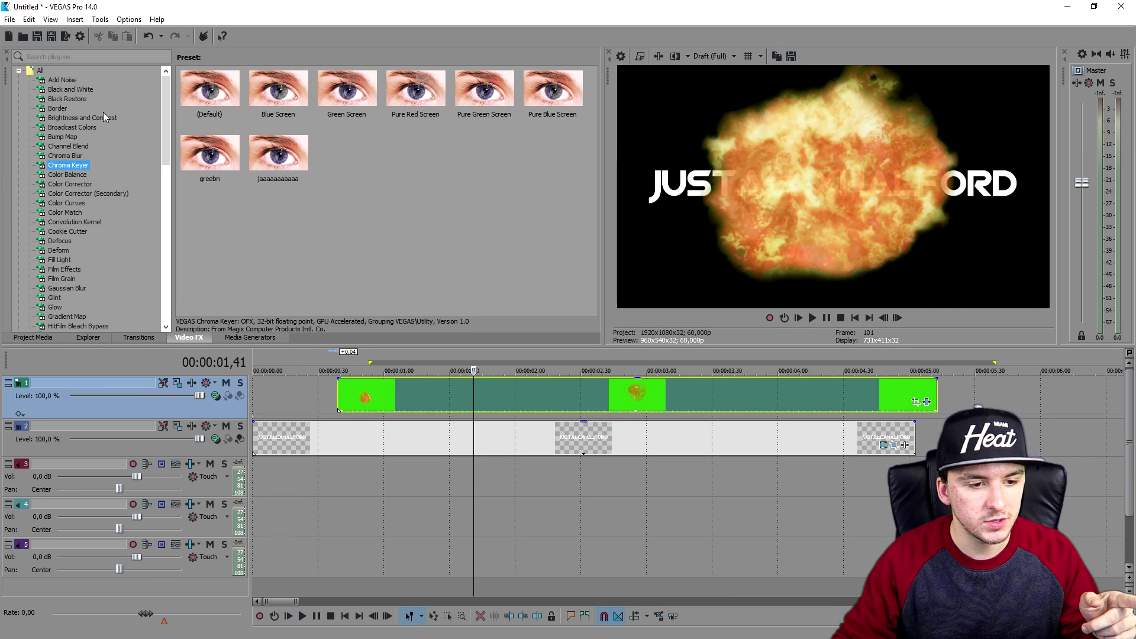
drag(210, 91, 346, 305)
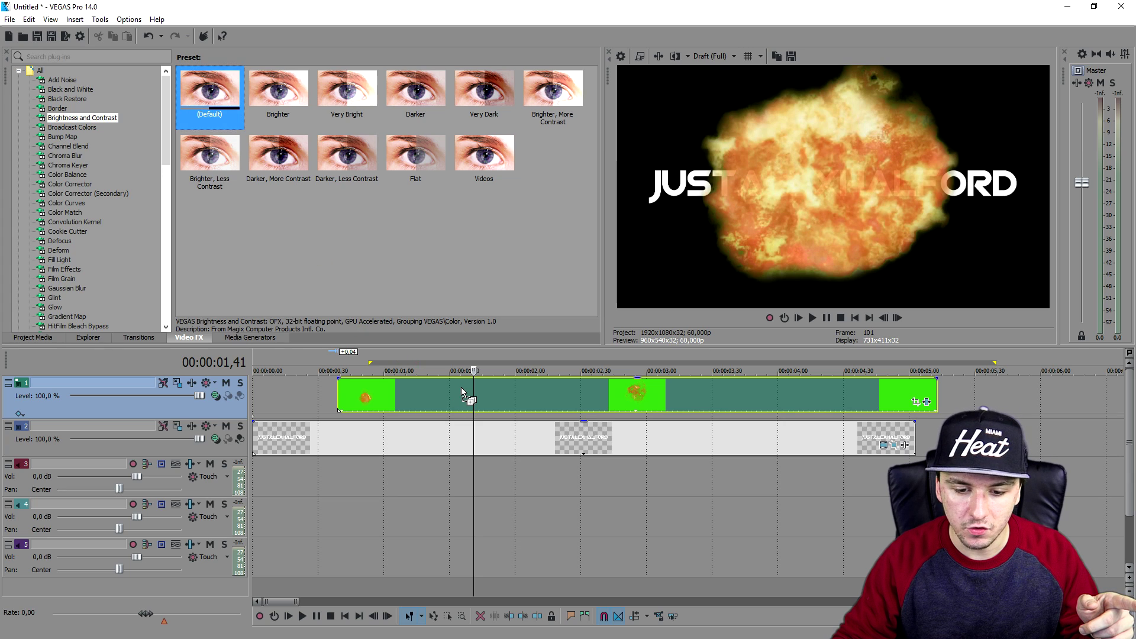
drag(462, 392, 463, 391)
drag(506, 345, 551, 417)
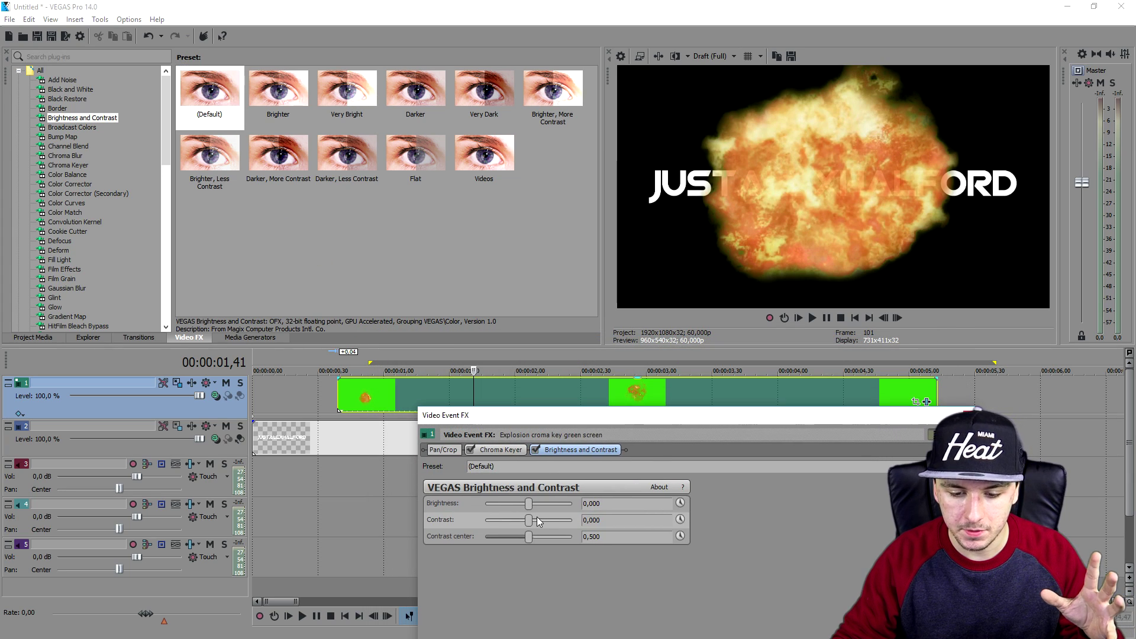
drag(532, 518, 545, 519)
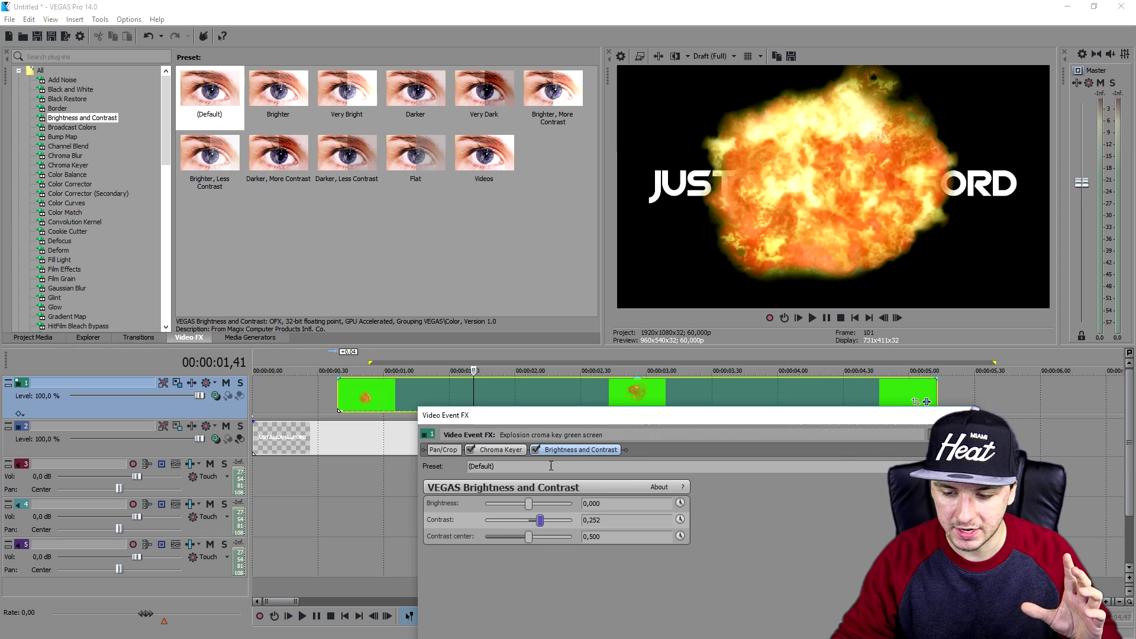
click(966, 415)
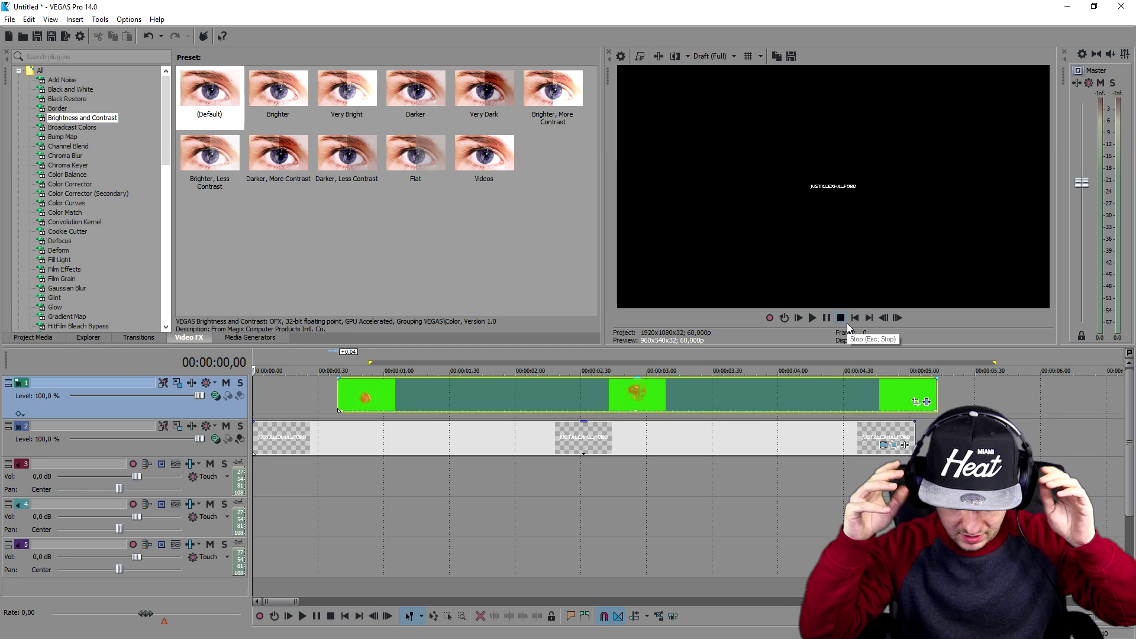
- Move the track 4 music clip to the start of the timeline at 00:00:00
scroll(403, 463, down, 8)
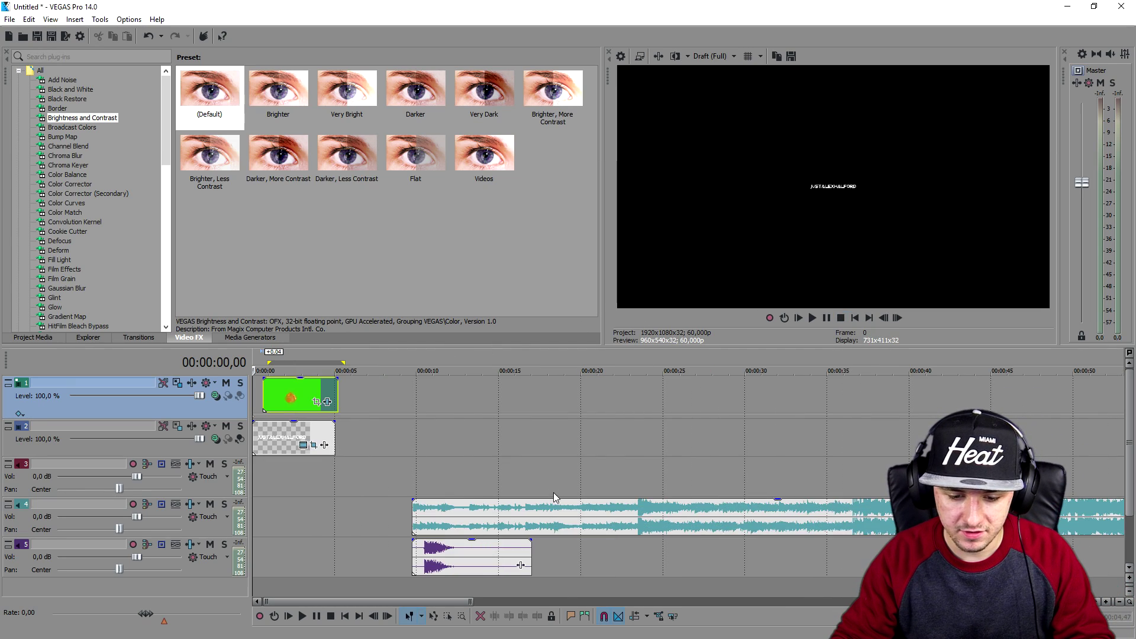
scroll(551, 503, down, 2)
drag(627, 503, 502, 531)
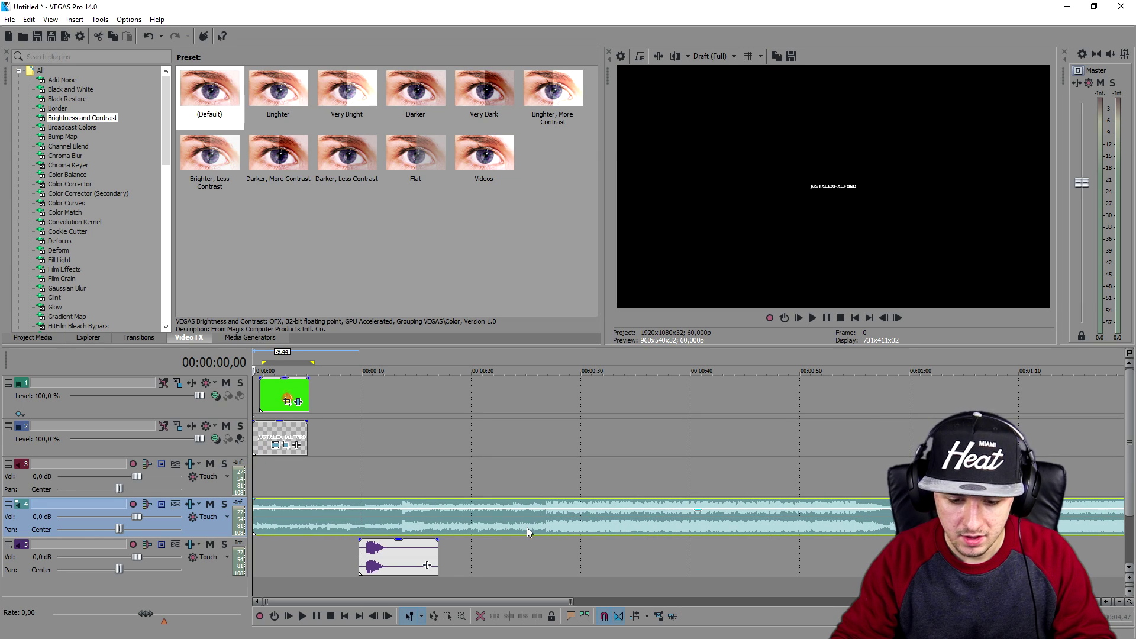
- Audition the music around 26 seconds and again around the one-minute mark
click(527, 527)
scroll(691, 555, up, 6)
click(747, 528)
key(space)
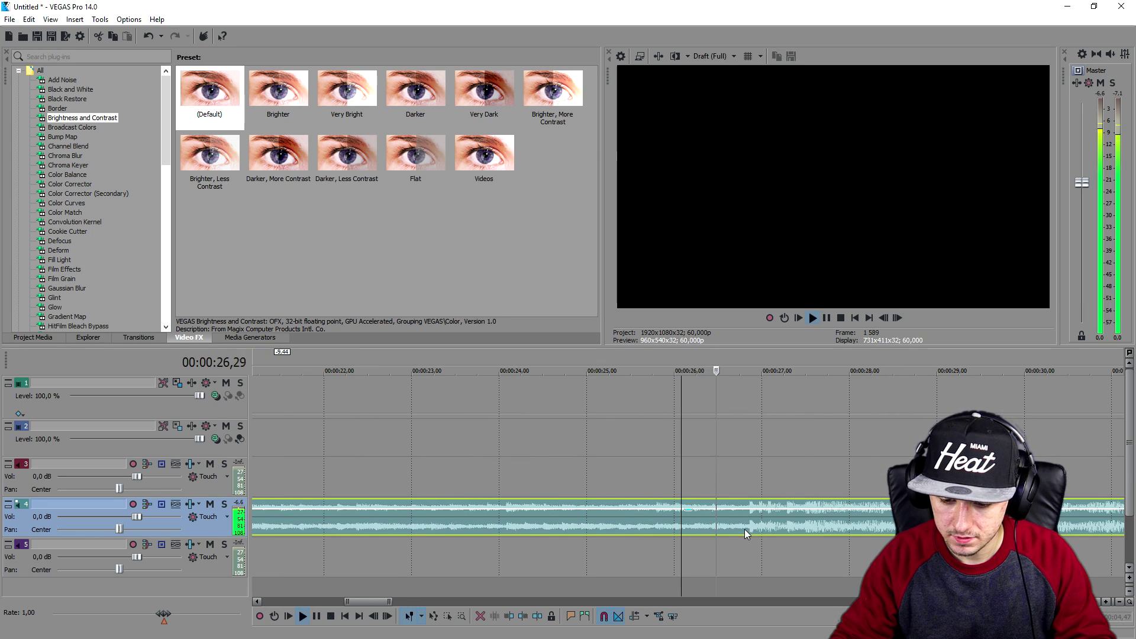
key(space)
scroll(744, 530, down, 4)
scroll(744, 529, down, 2)
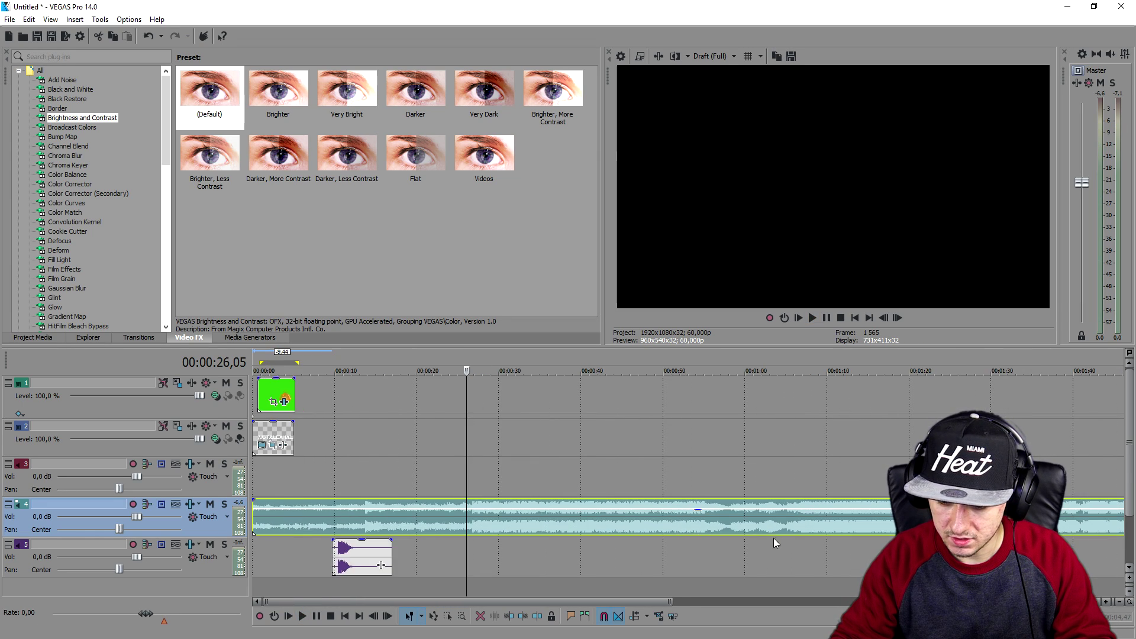
click(743, 531)
scroll(742, 531, up, 4)
key(space)
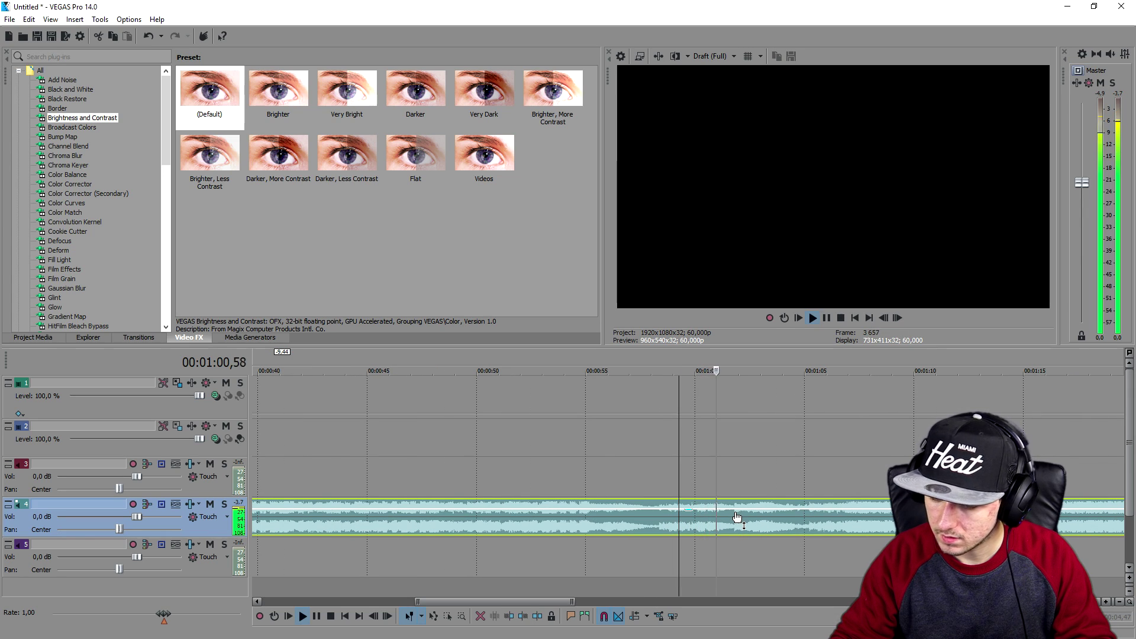
key(space)
- Lower the music clip's gain to -11.6 dB and play it back, skipping ahead
drag(736, 526, 737, 531)
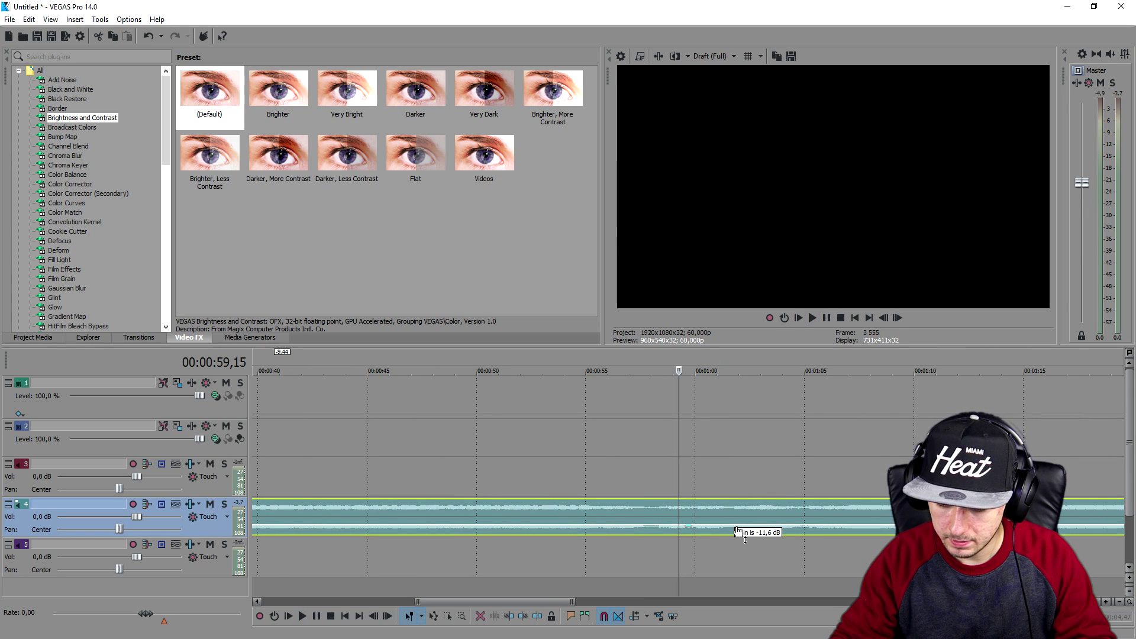
key(space)
scroll(747, 366, down, 1)
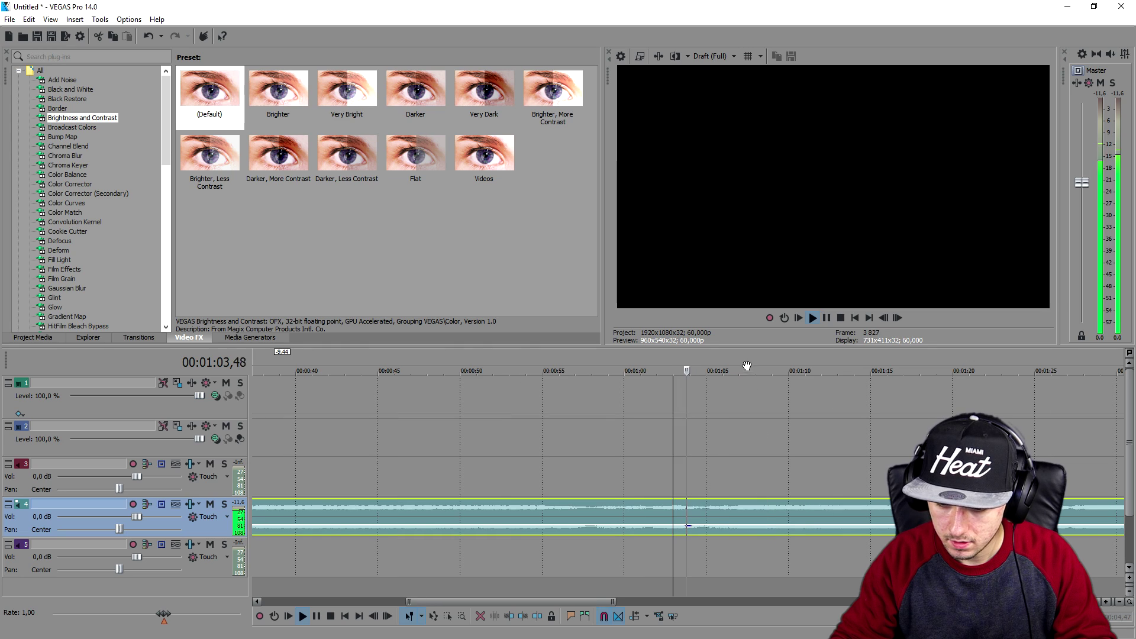
click(747, 371)
scroll(772, 358, down, 2)
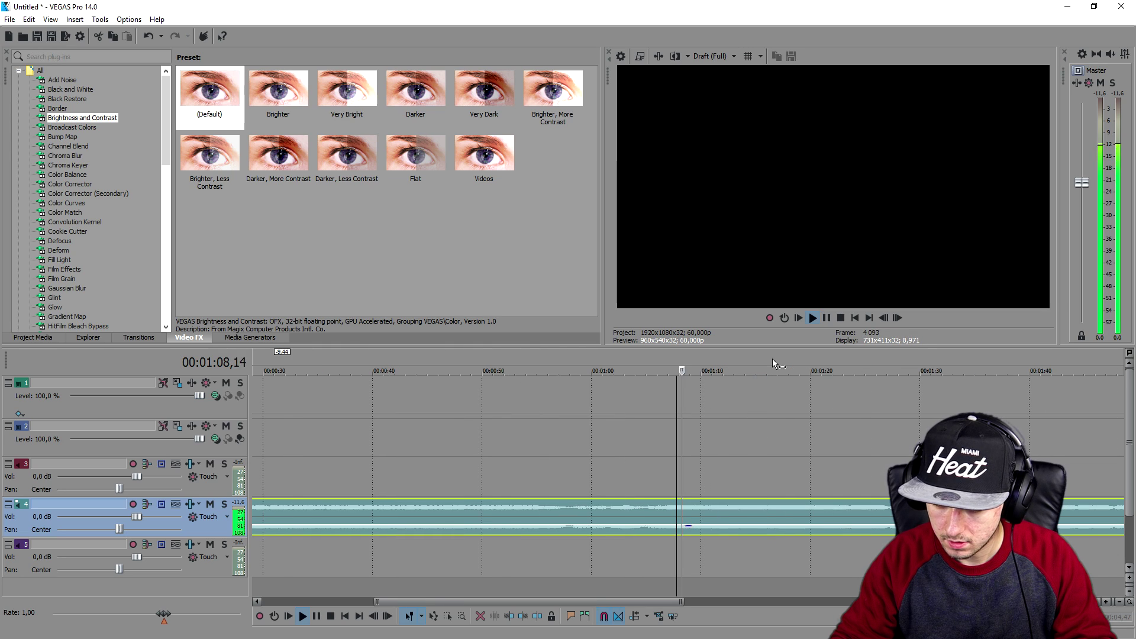
click(740, 357)
- Find the music drop and set the cut point at about 00:01:21,20
click(816, 354)
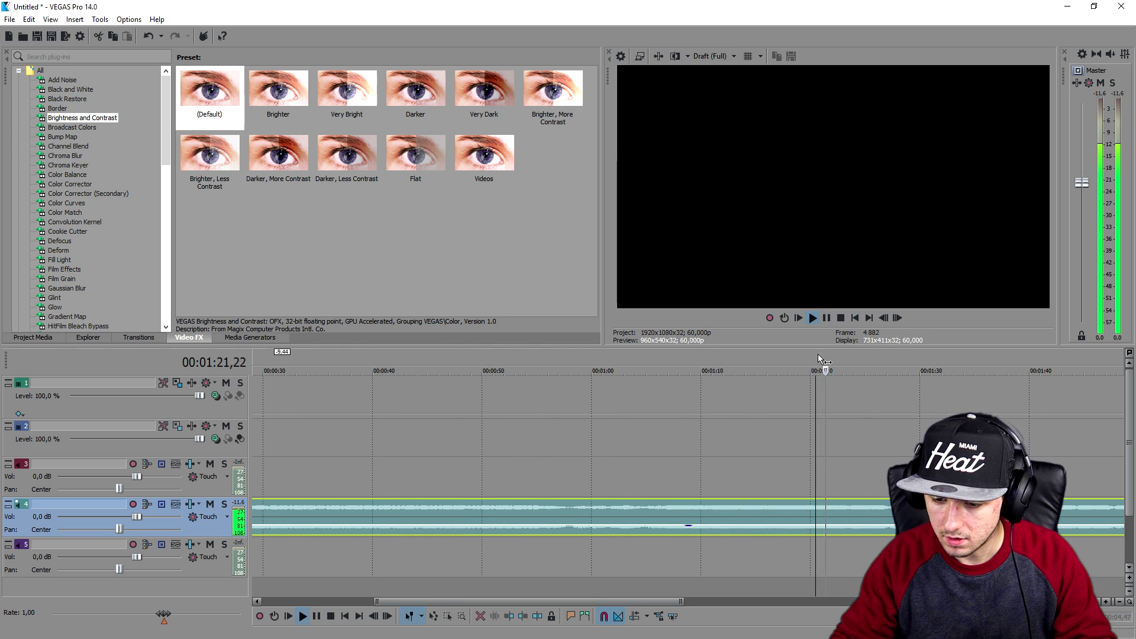
key(space)
scroll(801, 363, up, 4)
key(space)
scroll(733, 364, up, 1)
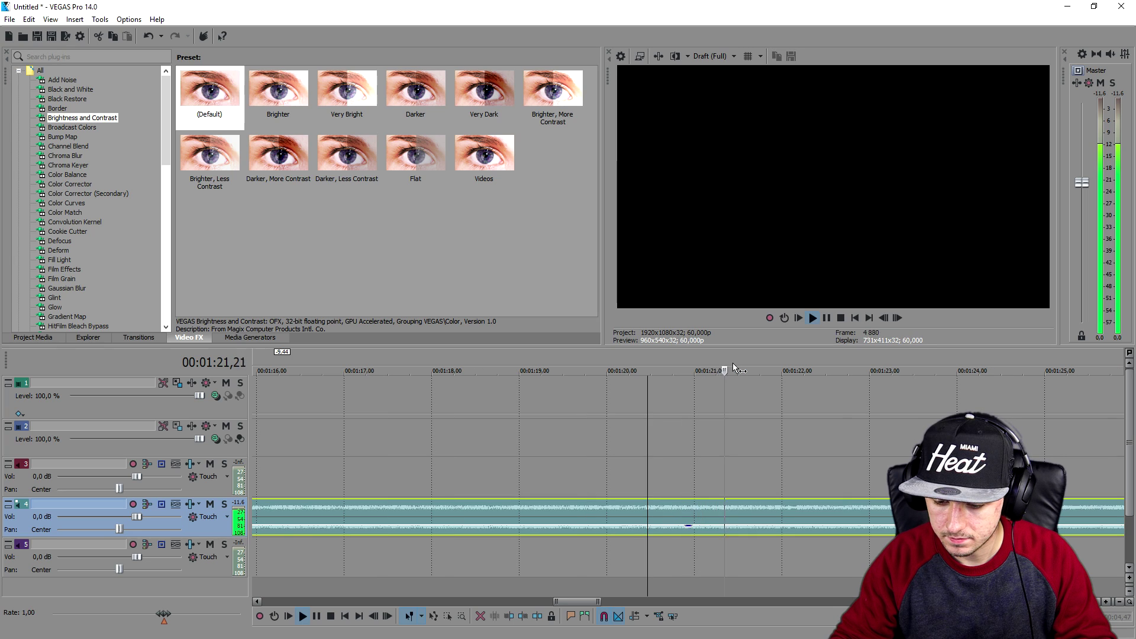
key(space)
click(723, 360)
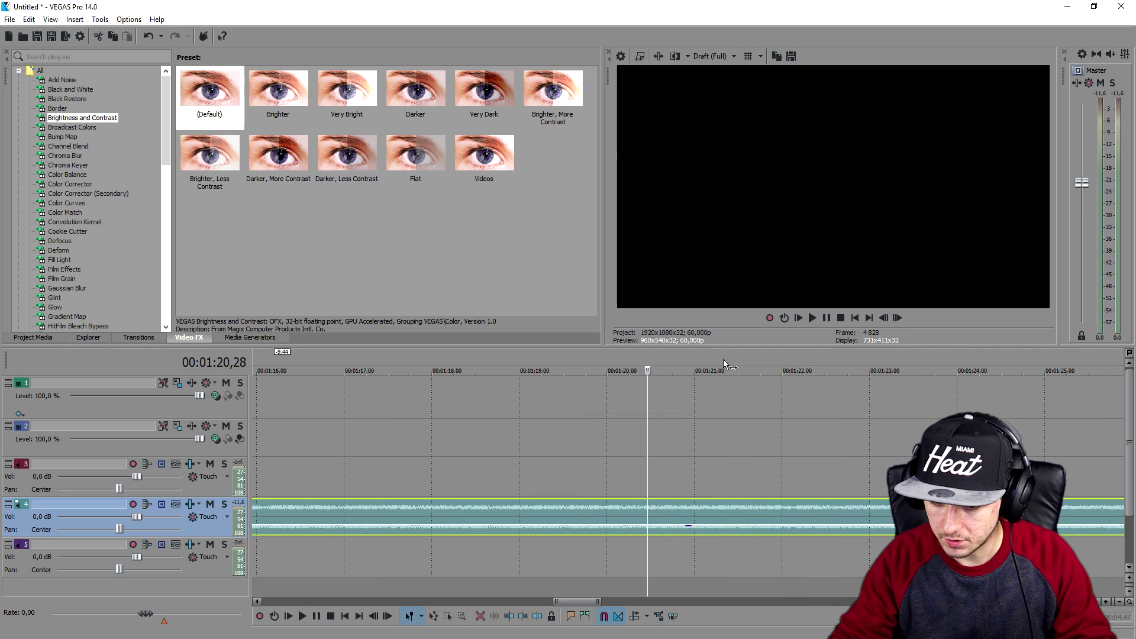
click(705, 513)
- Split the music at 1:21, delete the part before it, and move the rest to the start
key(s)
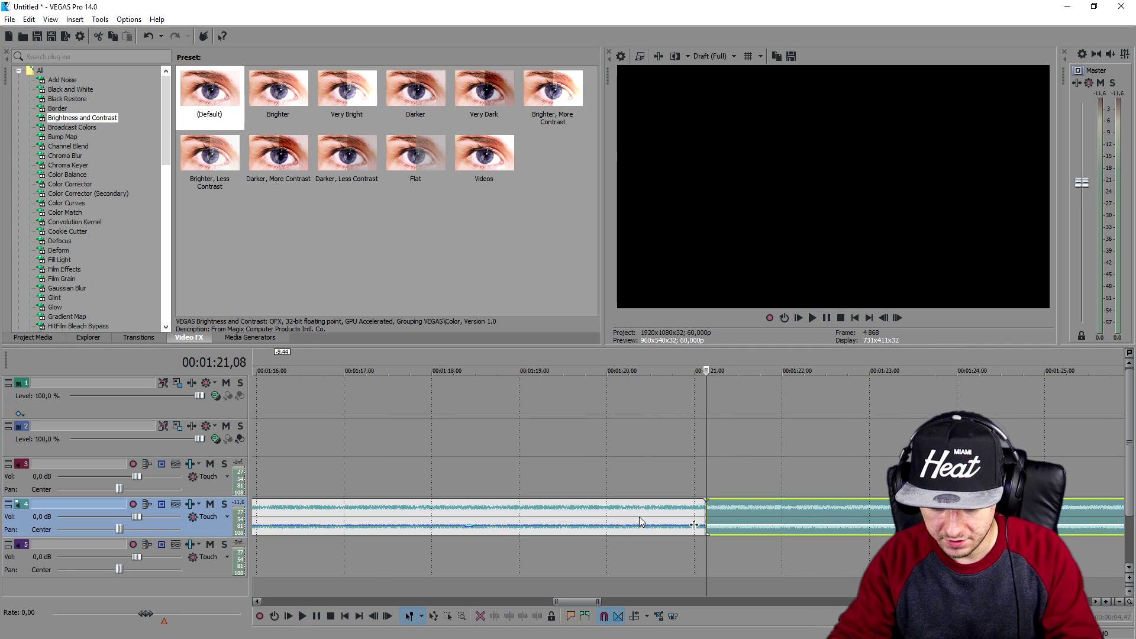
click(639, 517)
scroll(640, 517, down, 3)
scroll(639, 517, down, 5)
key(Delete)
drag(685, 512, 367, 522)
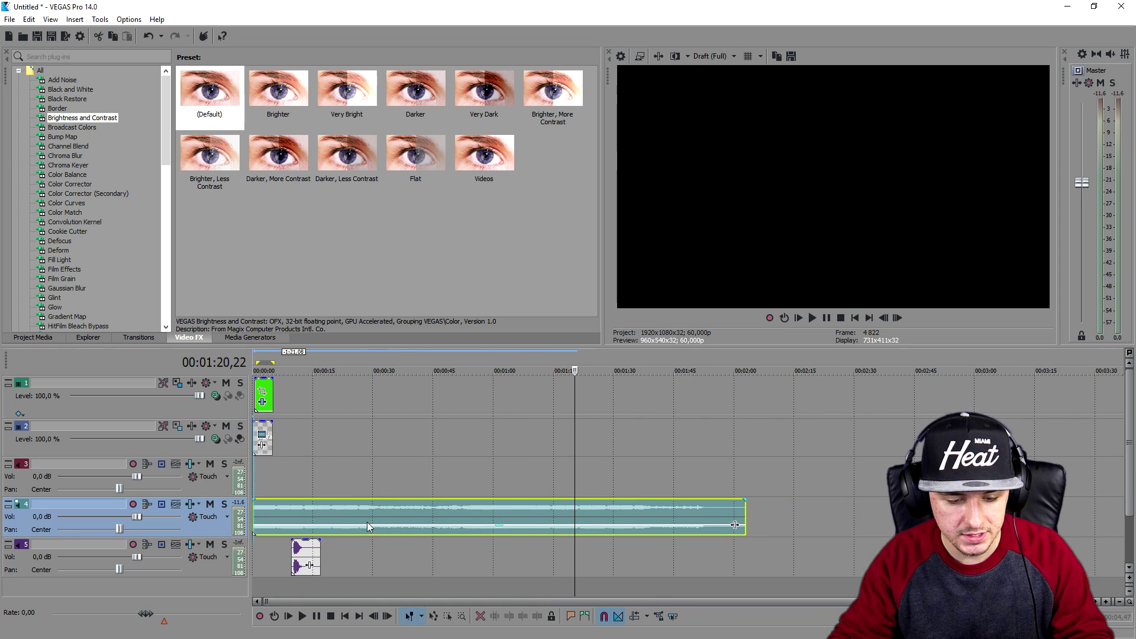
- Shift the music slightly later so its drop syncs, then preview the intro
click(855, 318)
scroll(509, 454, up, 10)
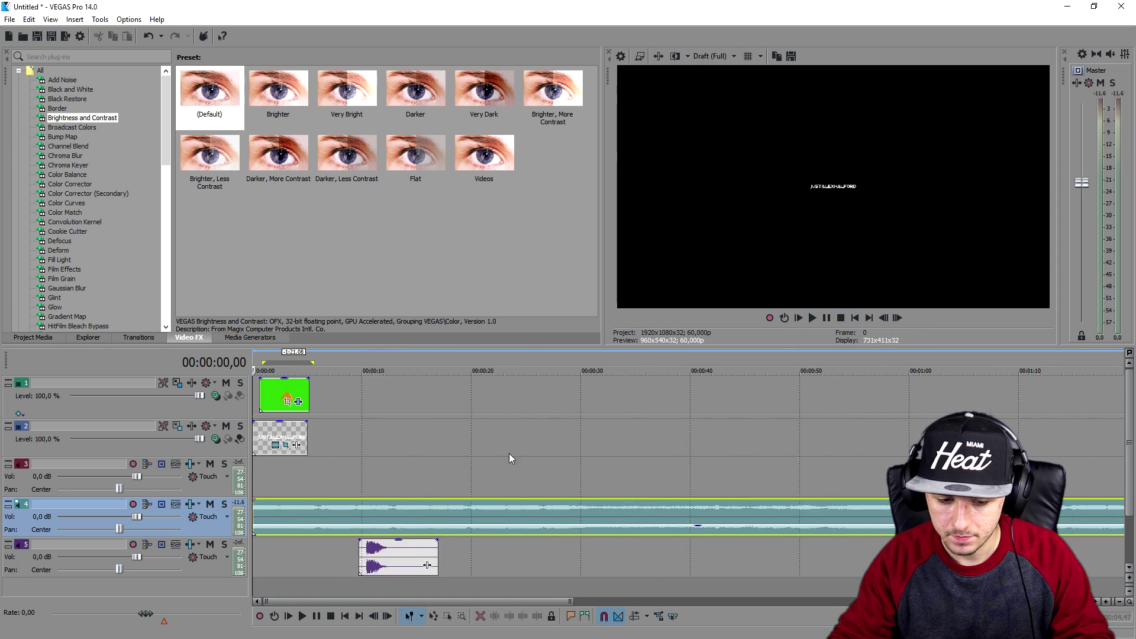
drag(371, 530, 336, 511)
key(space)
key(space)
key(space)
key(space)
key(space)
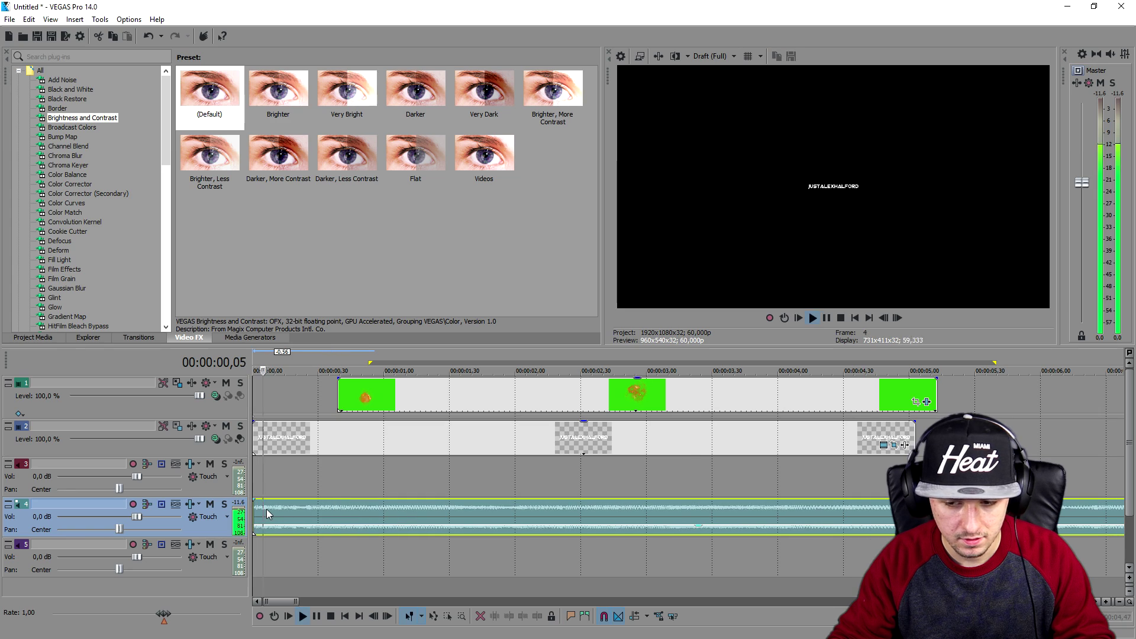
- Split the music at 00:00:08,00 and pull away the part after it
scroll(267, 509, down, 3)
click(625, 502)
key(s)
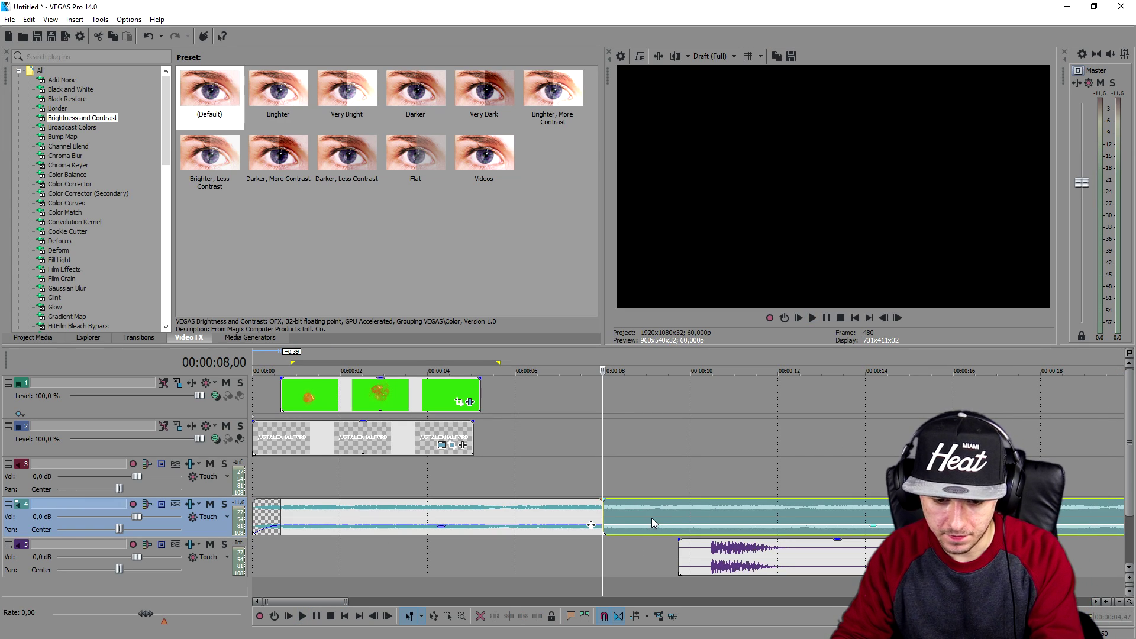
drag(651, 517, 708, 502)
- Delete the music past 8 seconds and nudge the boom sound slightly later
key(Delete)
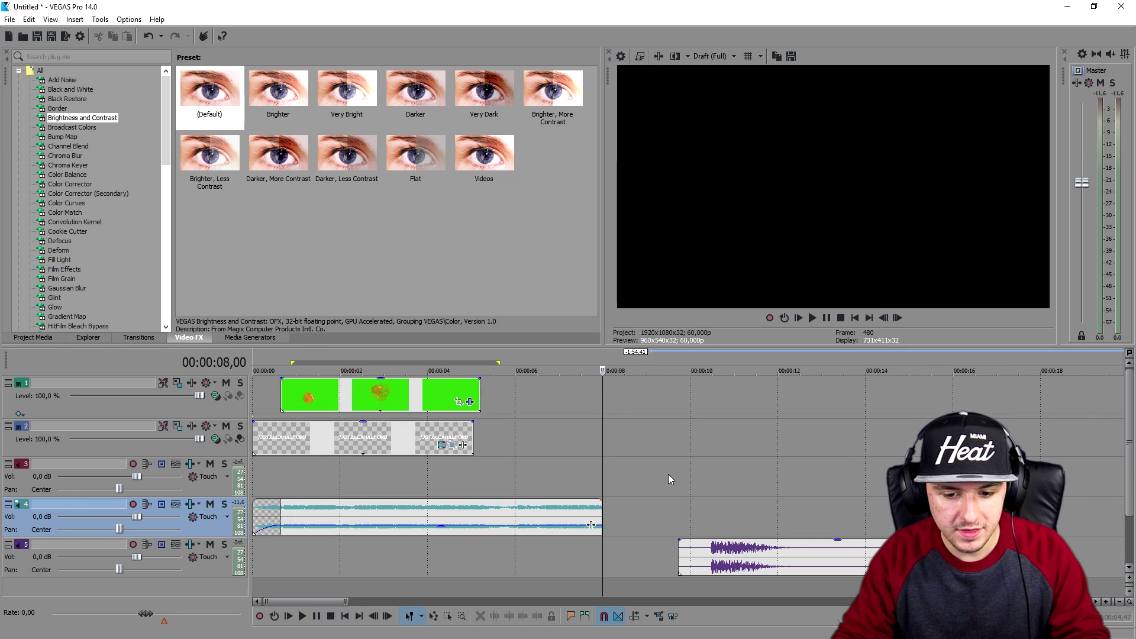
click(706, 557)
drag(684, 556, 712, 556)
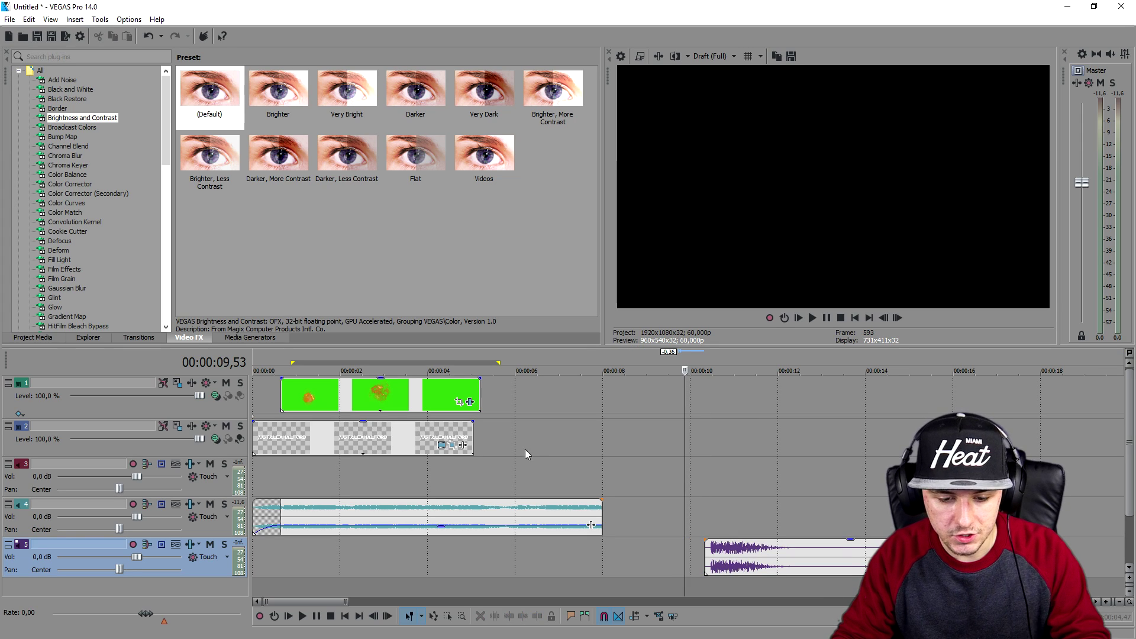
- Stretch the title event to 8 seconds and give its end a fade-out
drag(471, 431, 601, 441)
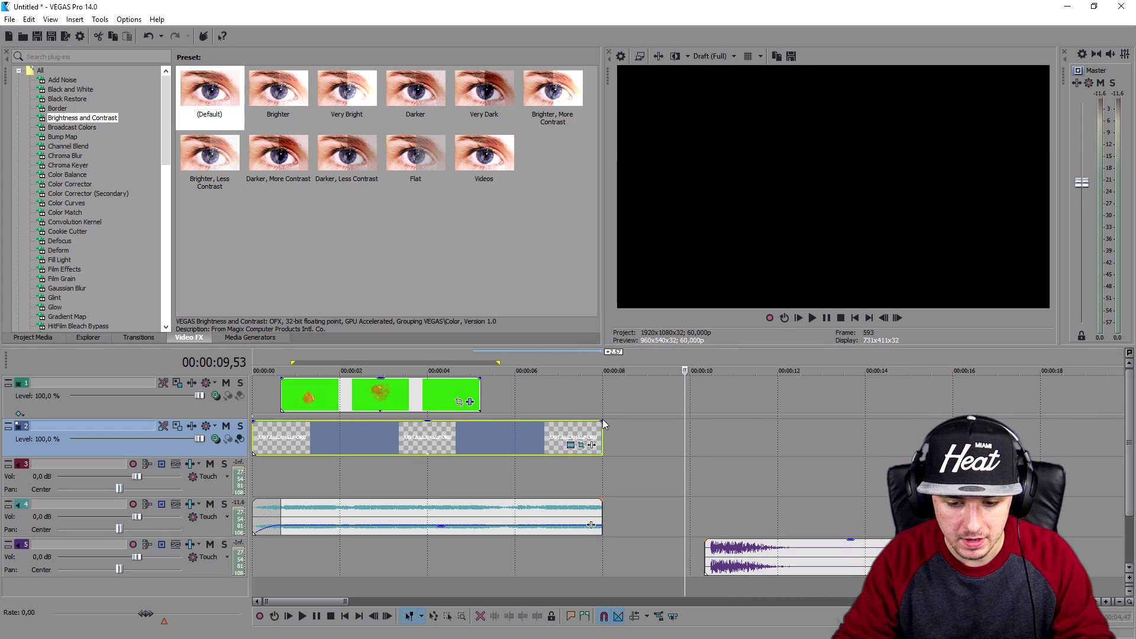
drag(601, 420, 569, 426)
click(397, 372)
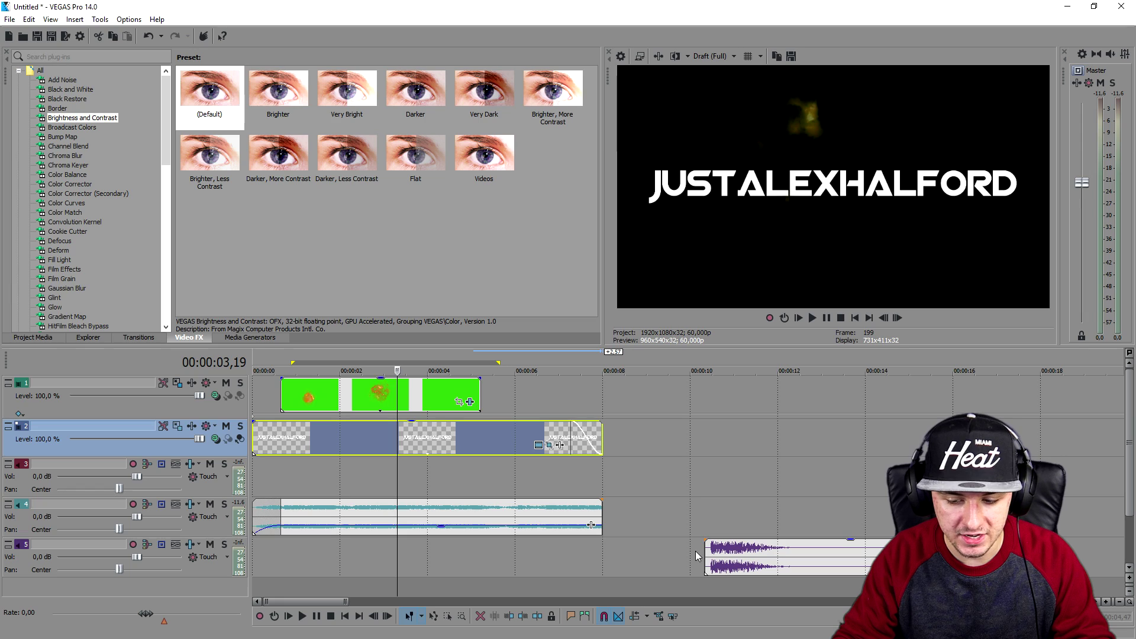
- Lower the boom sound clip's gain and play back to hear it quieter
click(713, 561)
click(713, 565)
drag(749, 539, 314, 544)
key(space)
key(space)
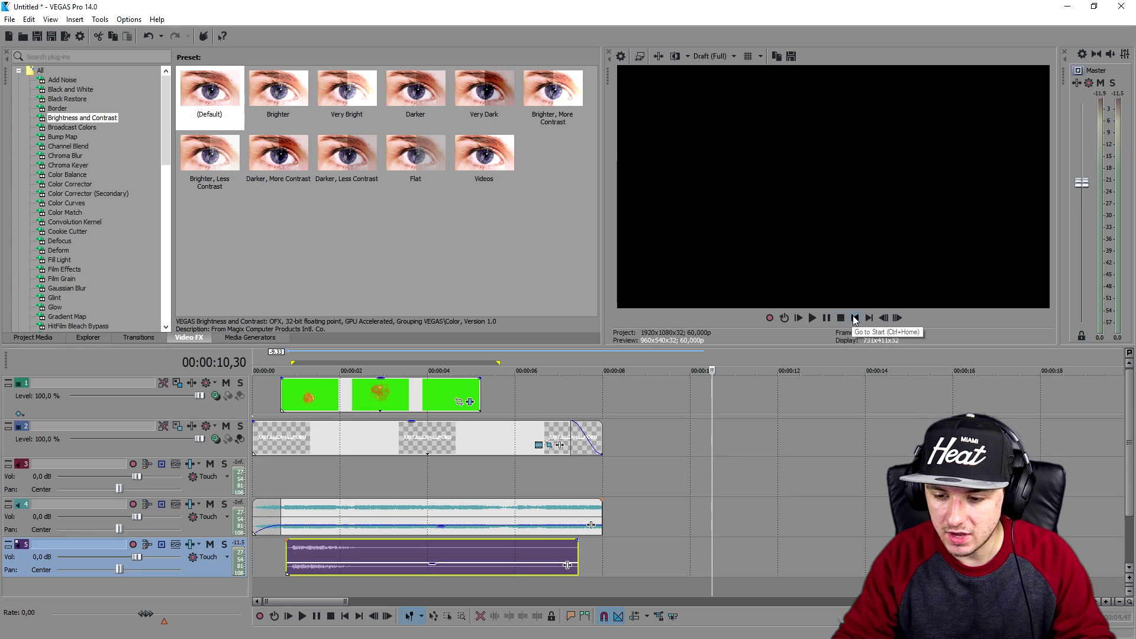
- Move the track 5 boom clip earlier to line up with the explosion, checking by playback
click(855, 317)
scroll(579, 529, up, 5)
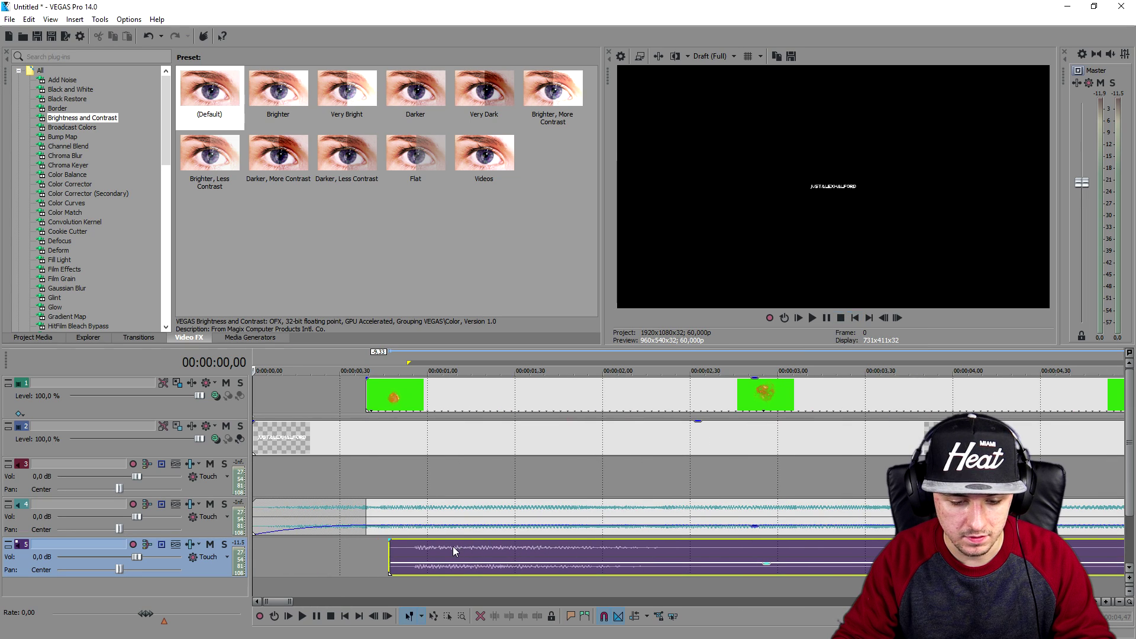
drag(455, 550, 419, 555)
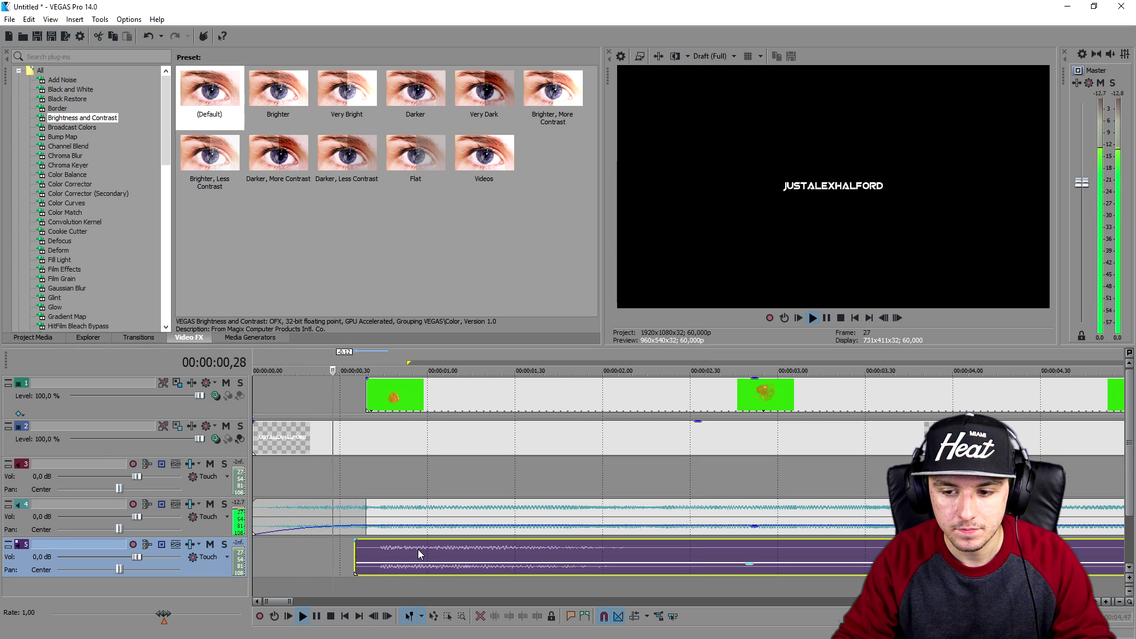
key(space)
drag(419, 554, 413, 551)
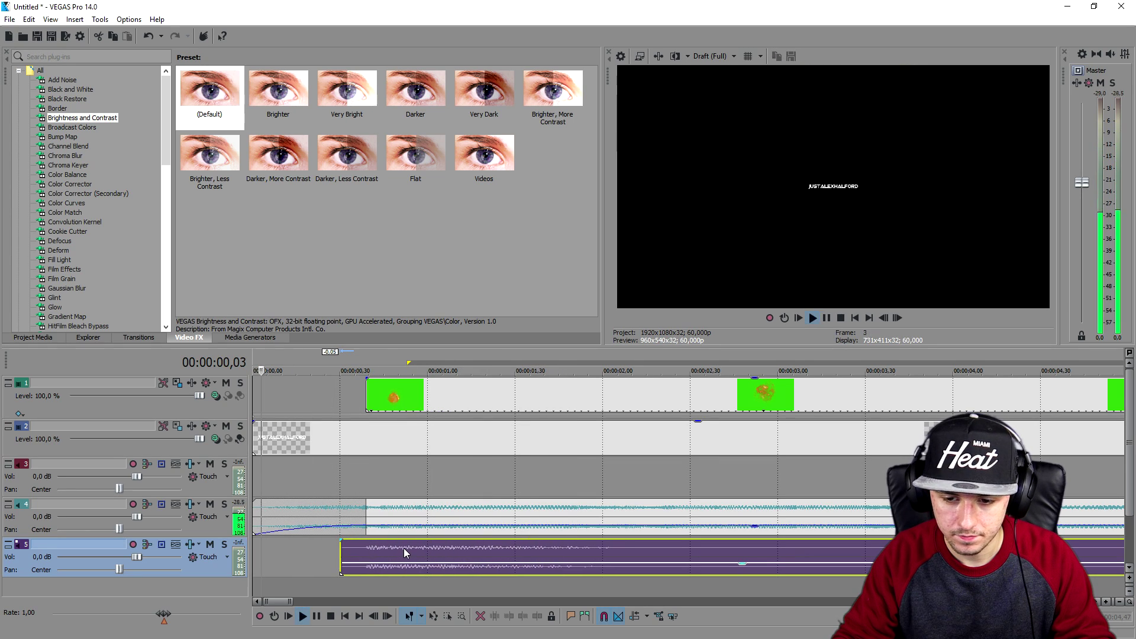
key(space)
key(space)
key(space)
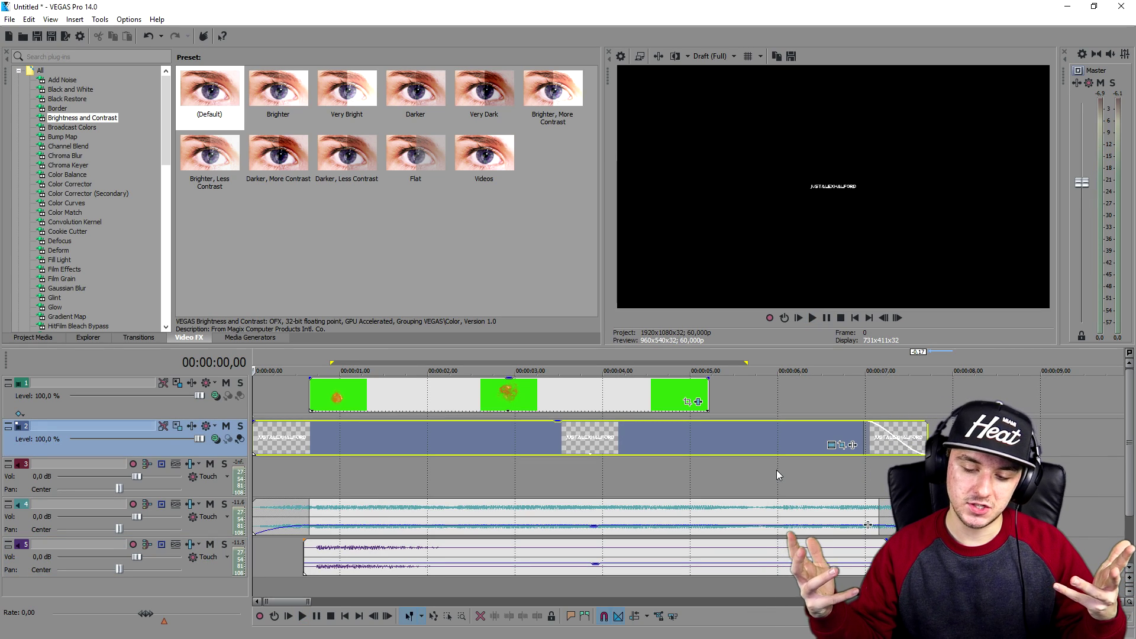
- Set the cursor to 00:00:00,35 and show the Media Generators presets
click(556, 468)
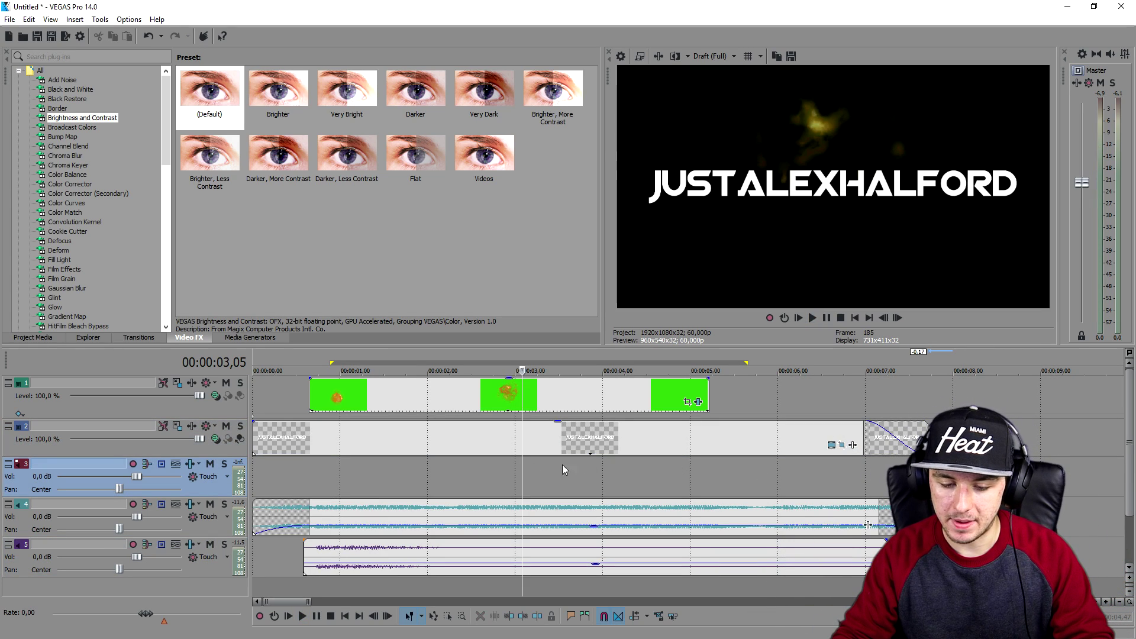
click(316, 467)
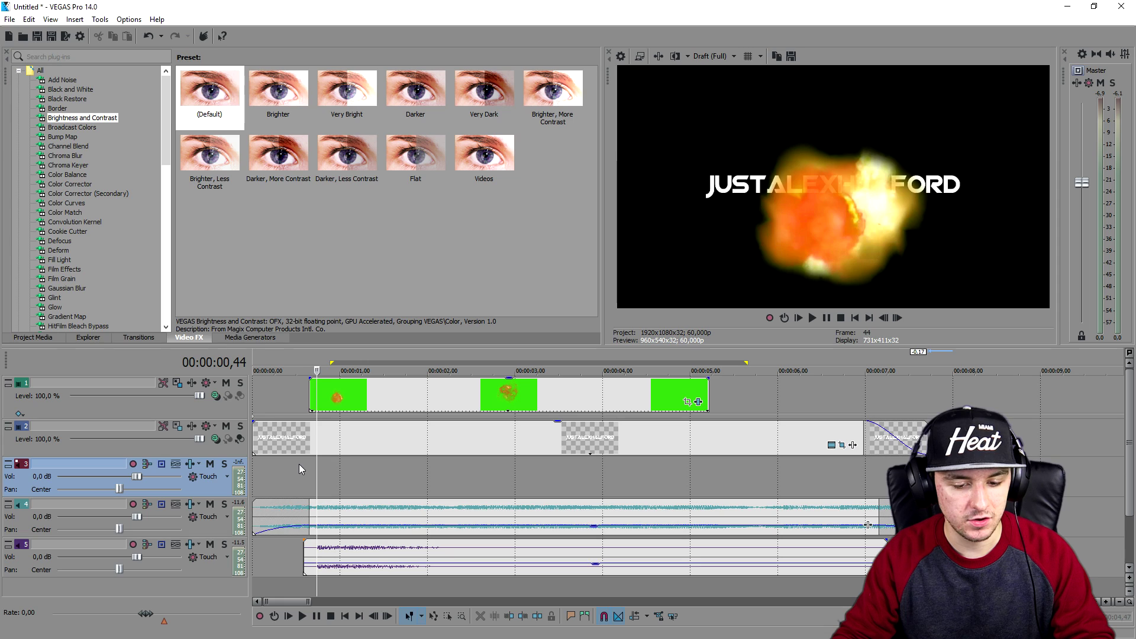
click(302, 466)
scroll(409, 382, up, 2)
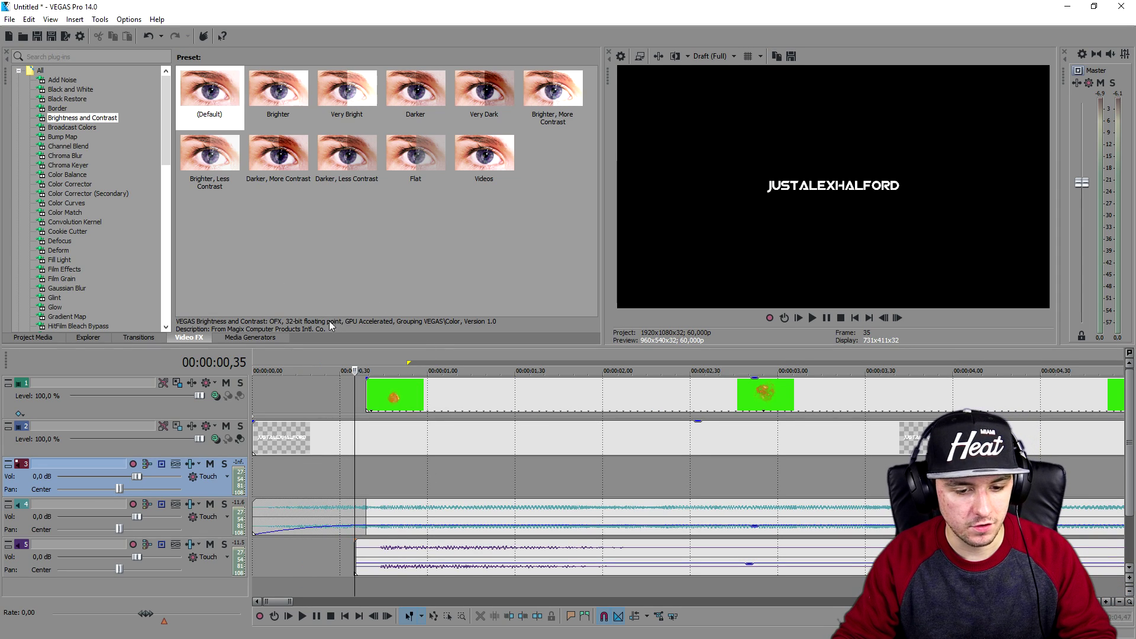
click(259, 338)
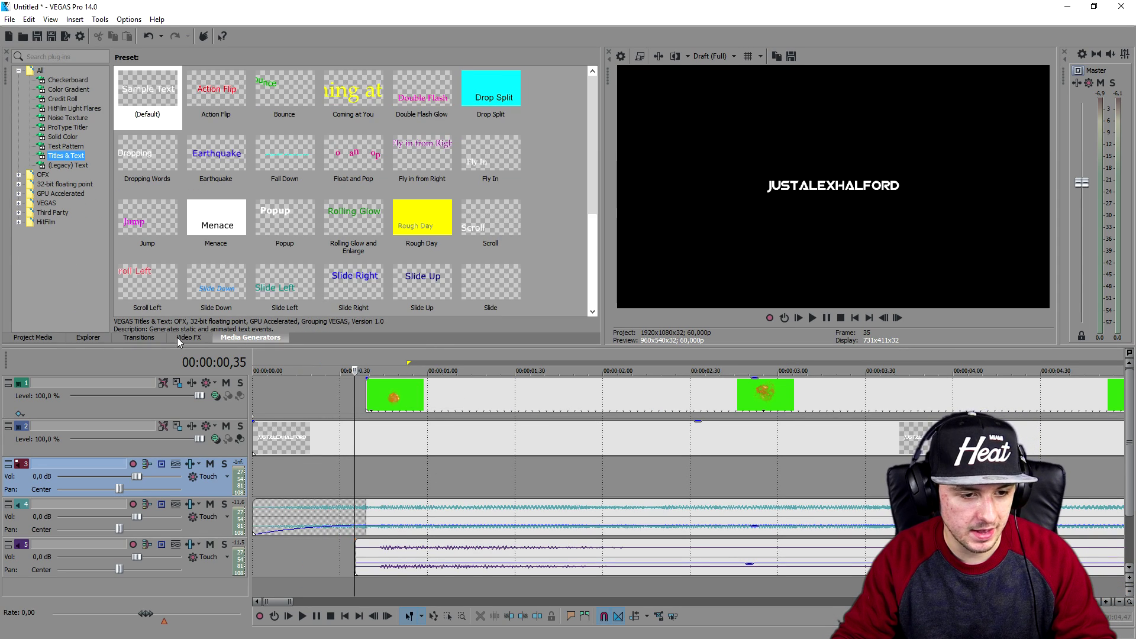
- Place the Color Gradient 'Soft-Blue Backdrop' on the timeline and insert a new video track for it
click(177, 338)
click(243, 339)
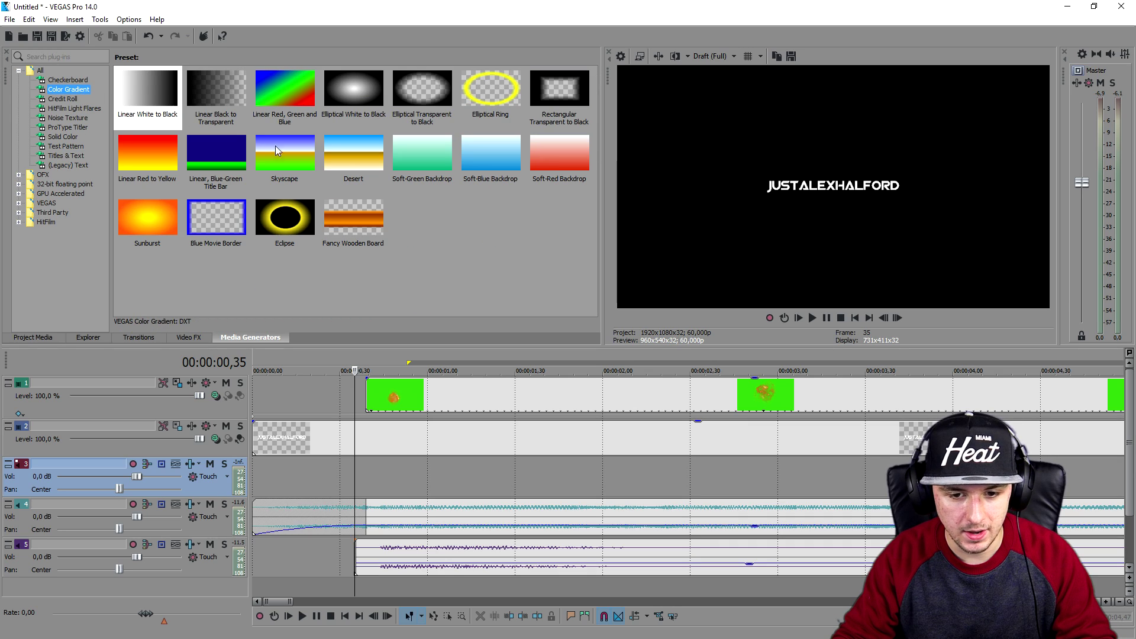
drag(479, 161, 369, 476)
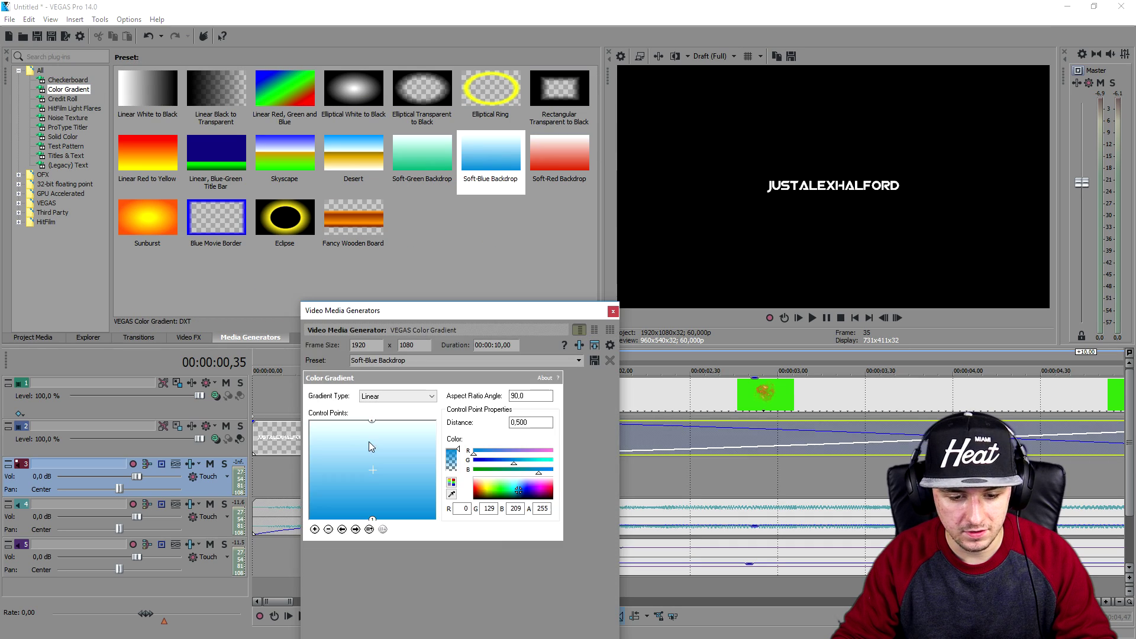
click(614, 310)
right_click(342, 396)
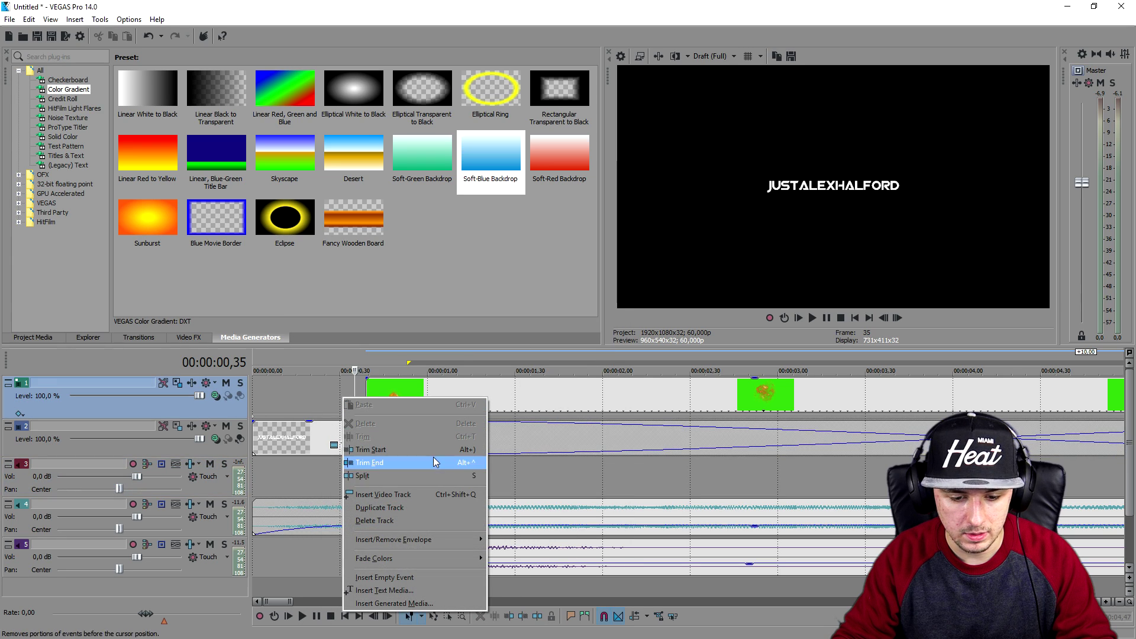
click(422, 492)
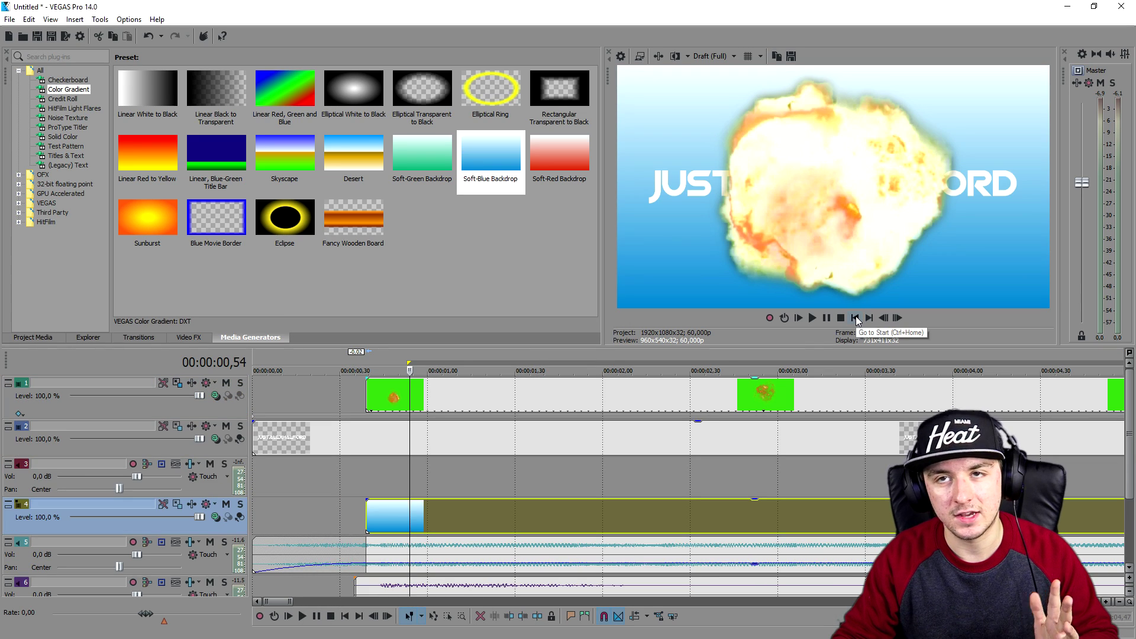